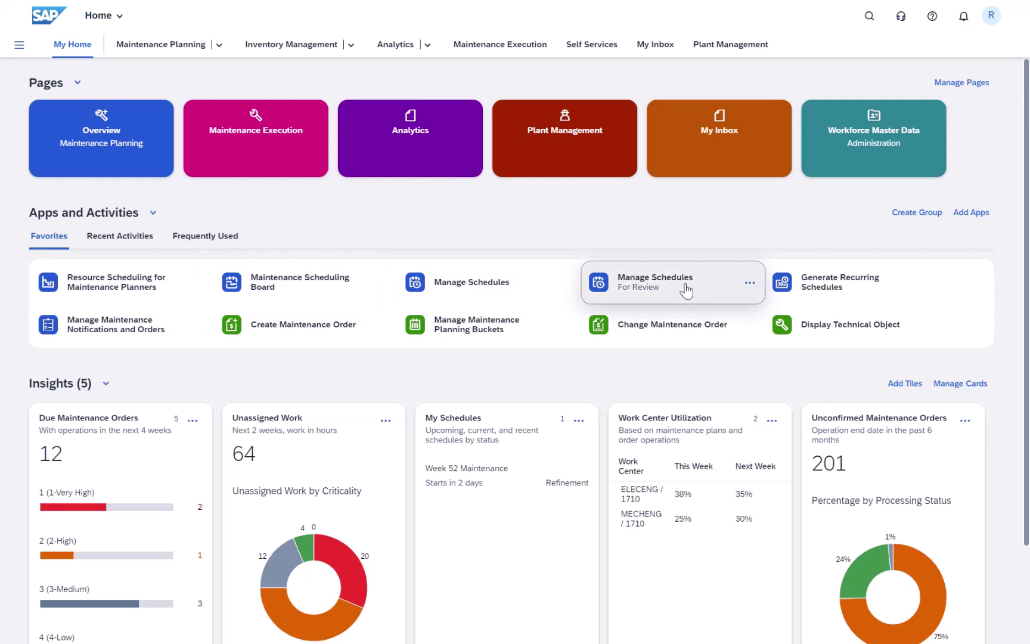
Launch Resource Scheduling for Maintenance Planners from the Apps and Activities section of My Home
scroll(1024, 308, down, 2)
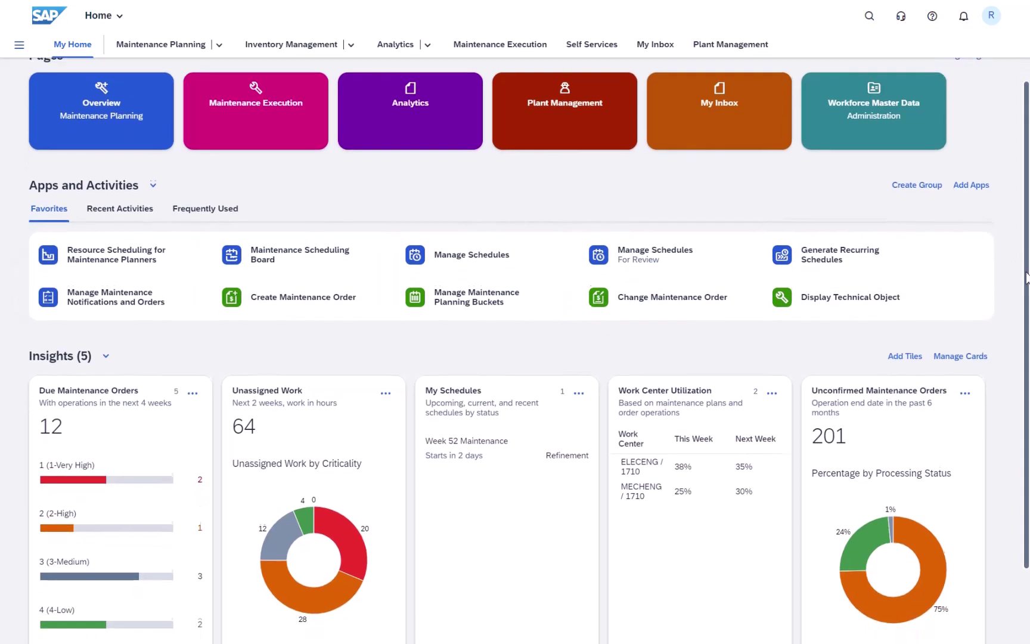
scroll(1025, 309, down, 1)
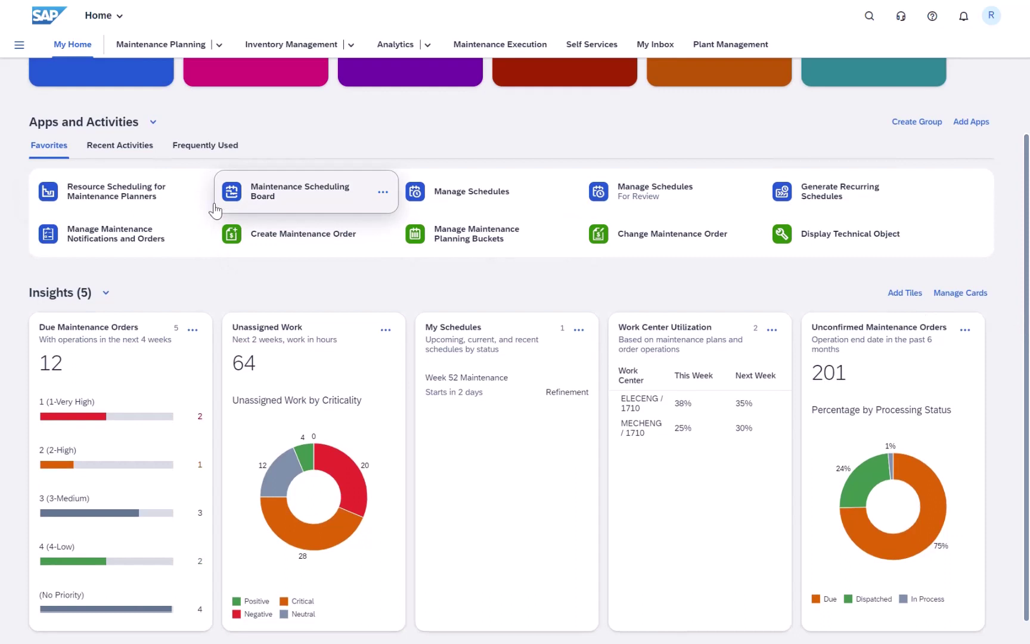
click(124, 199)
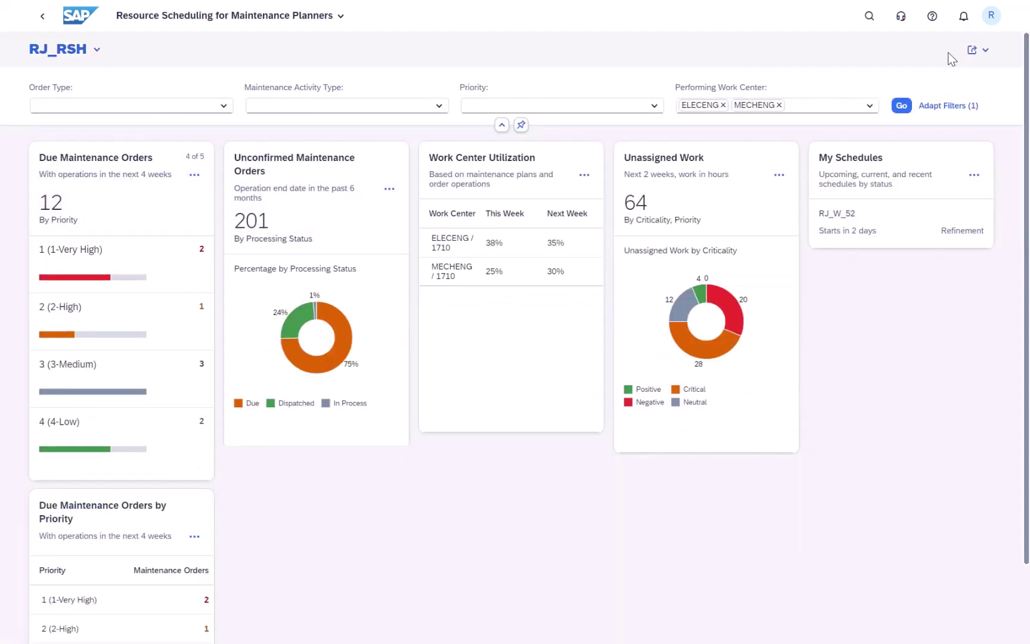
click(944, 22)
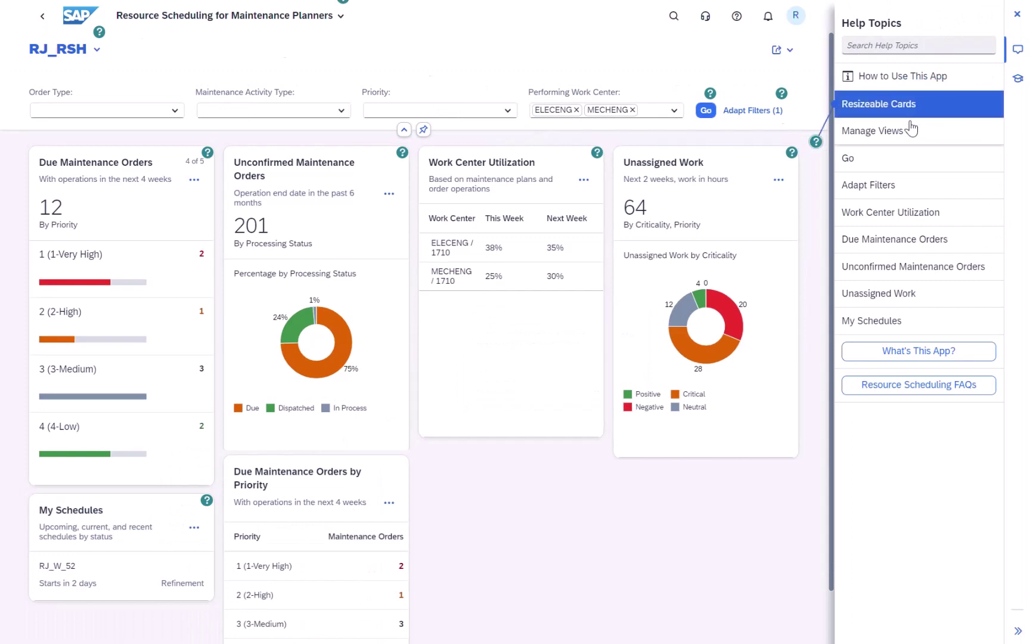
click(597, 153)
click(403, 153)
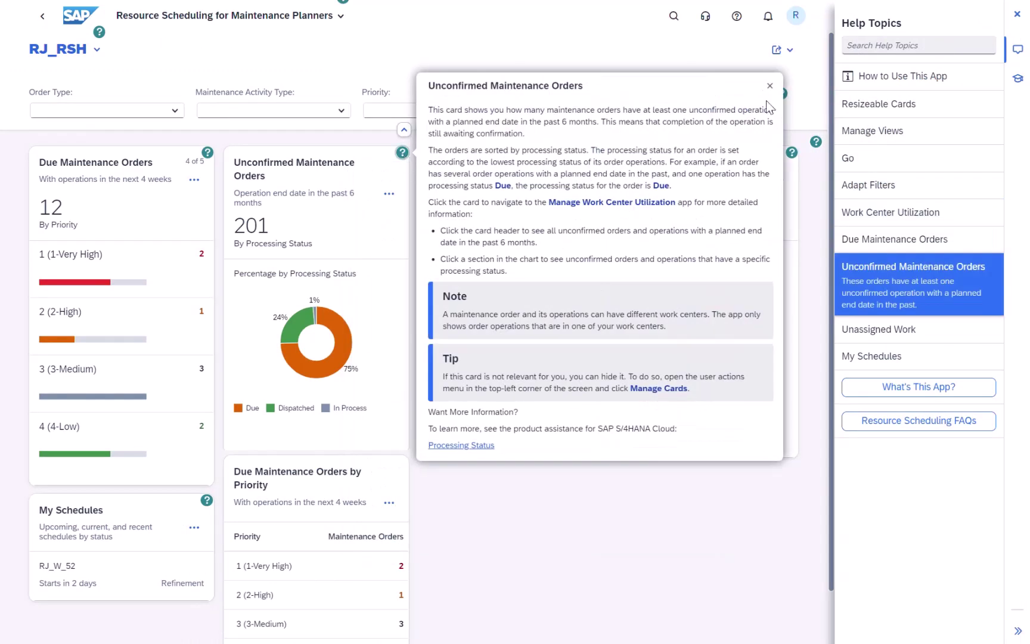
click(1017, 14)
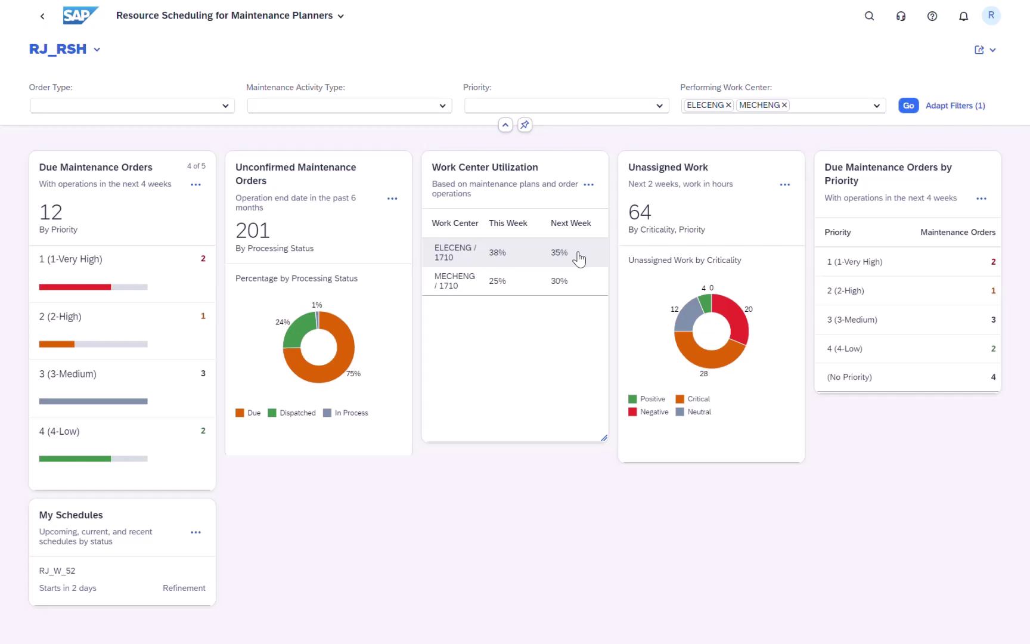
Review the Order Type and Maintenance Activity Type choices and the filter list without changing anything
click(234, 106)
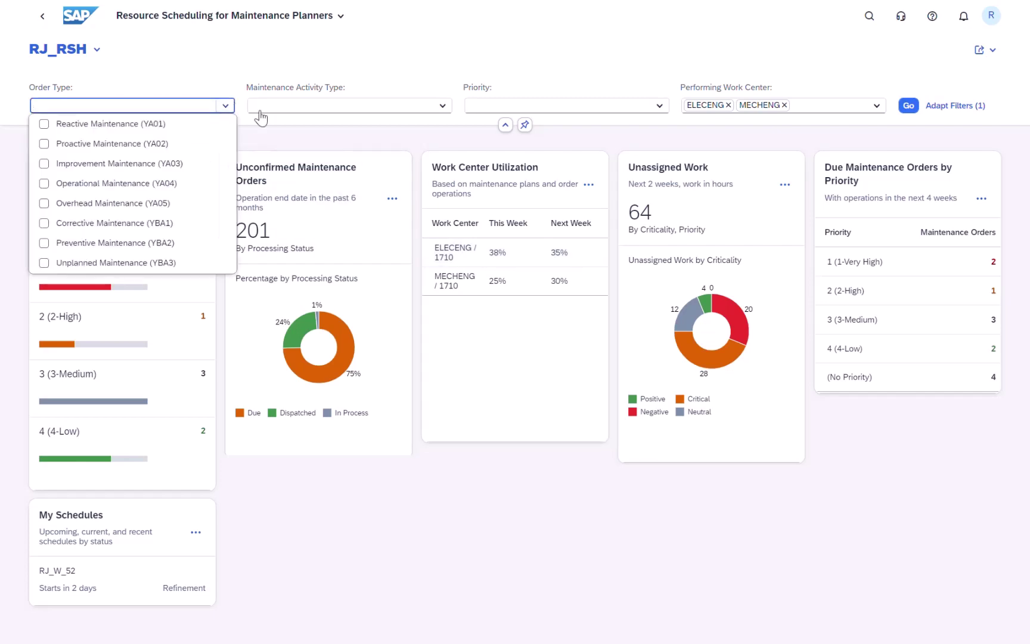
click(444, 106)
click(958, 110)
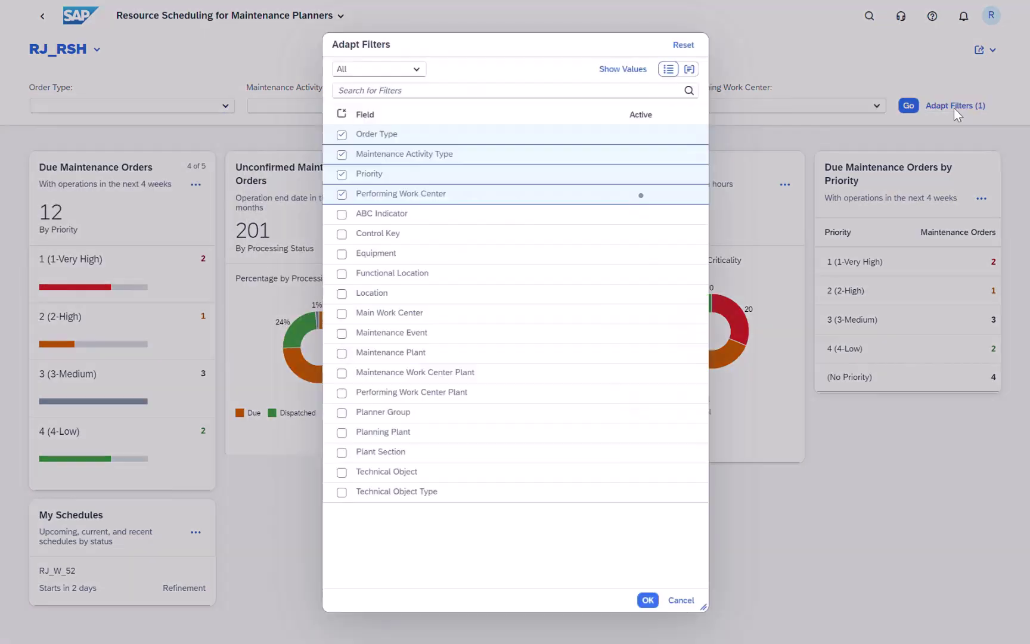
key(Escape)
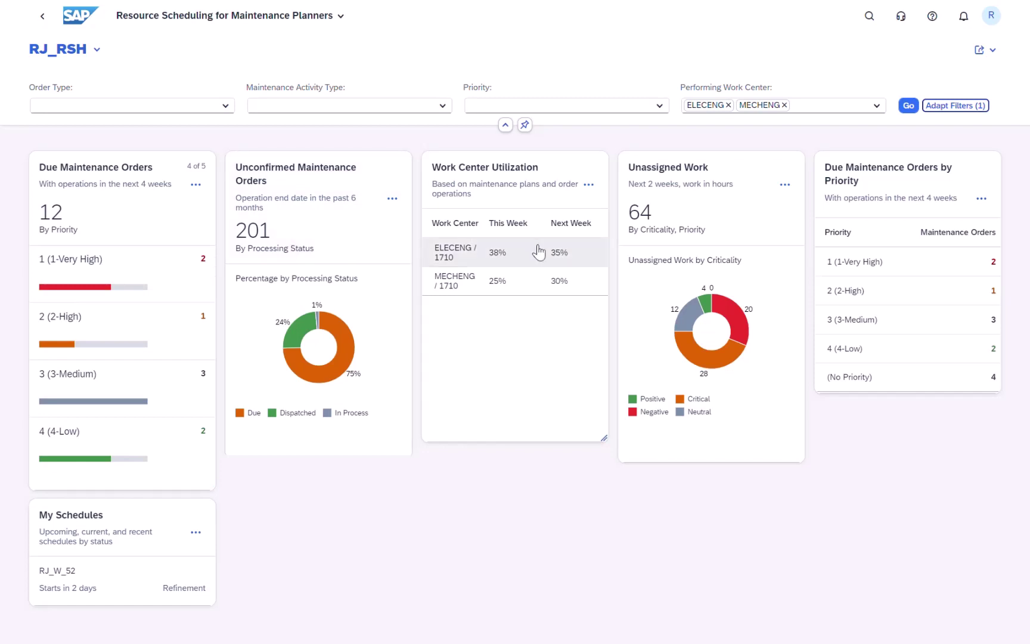
mouse_move(122, 551)
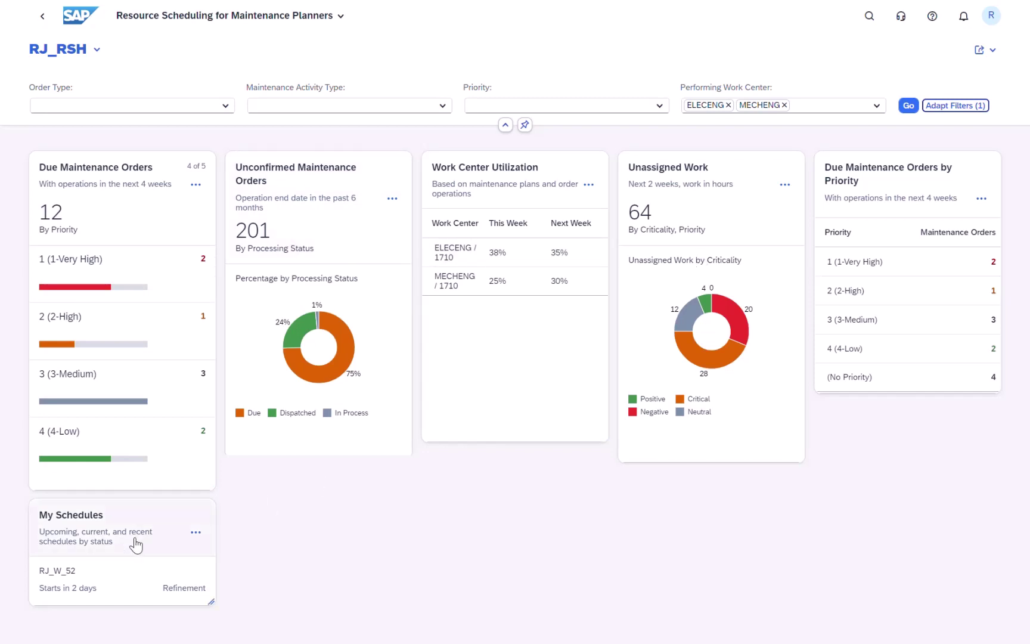
Open the Work Center Utilization detail, keep Next 4 Weeks, and load the 36 operations
click(510, 186)
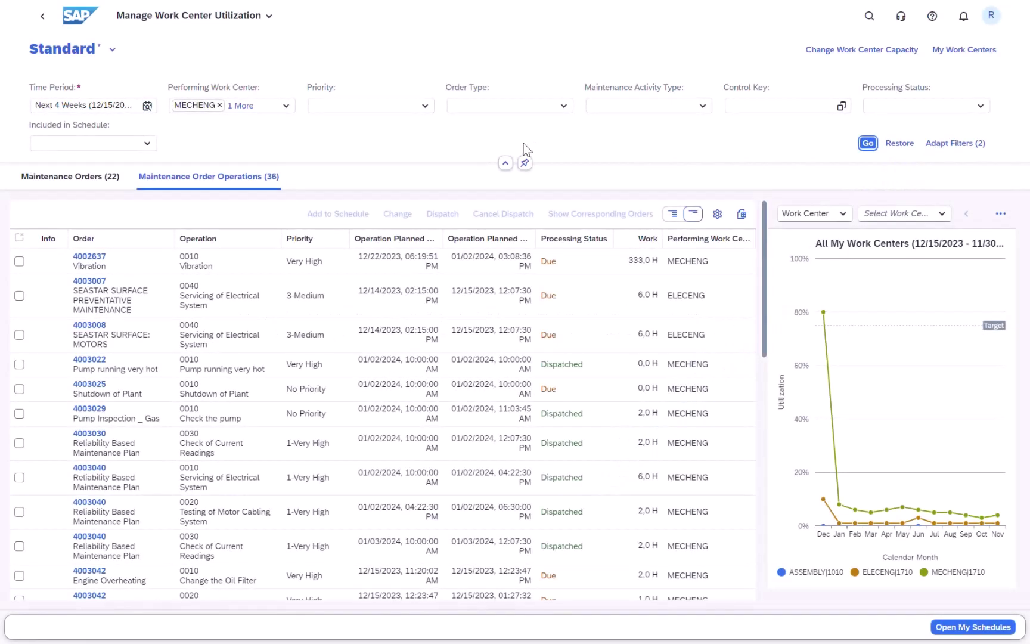
click(147, 106)
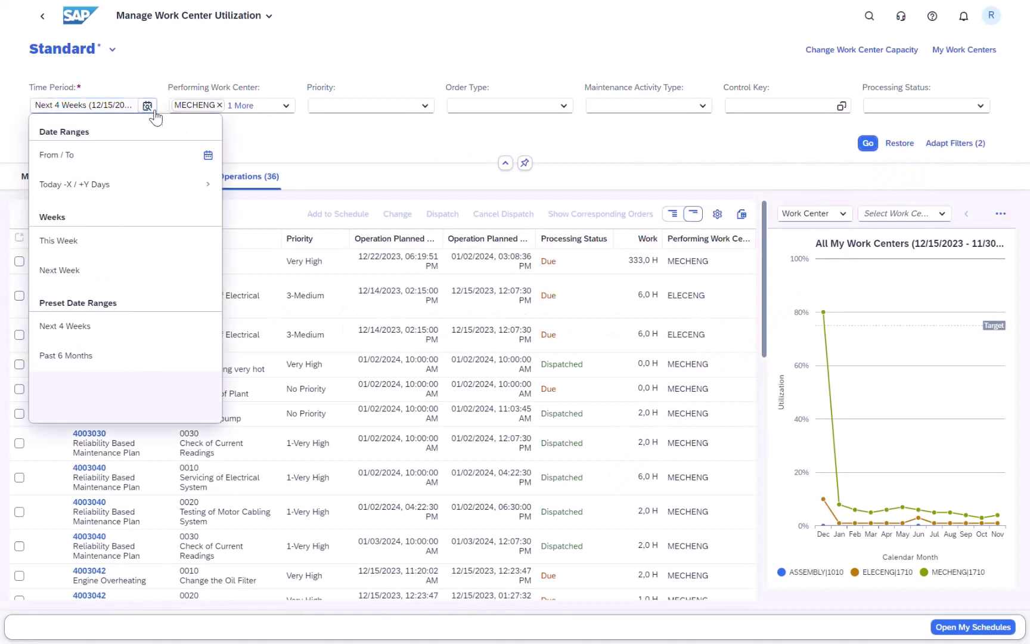
click(268, 156)
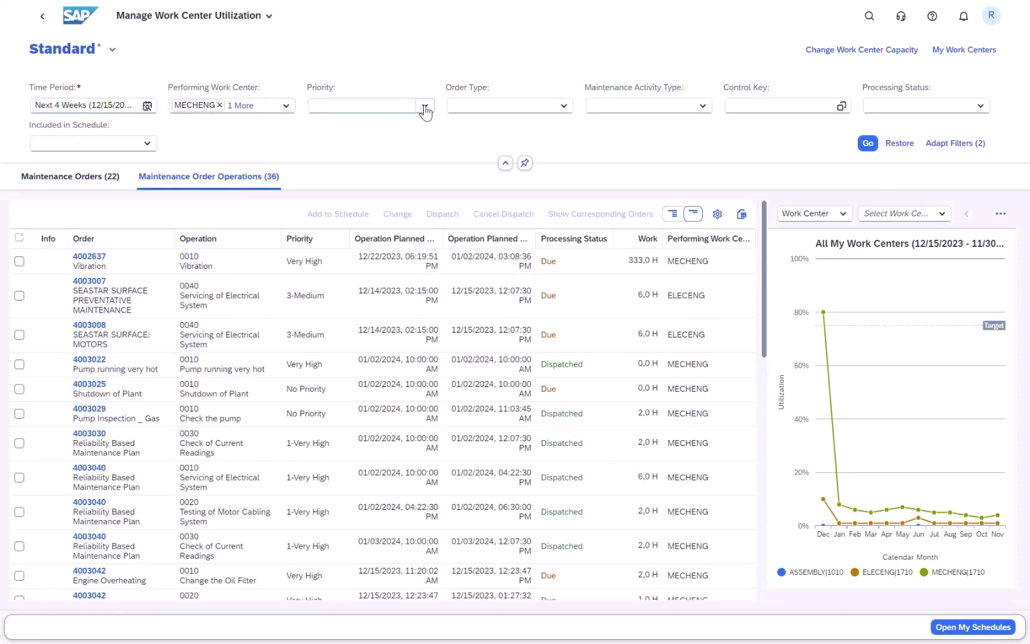
click(955, 143)
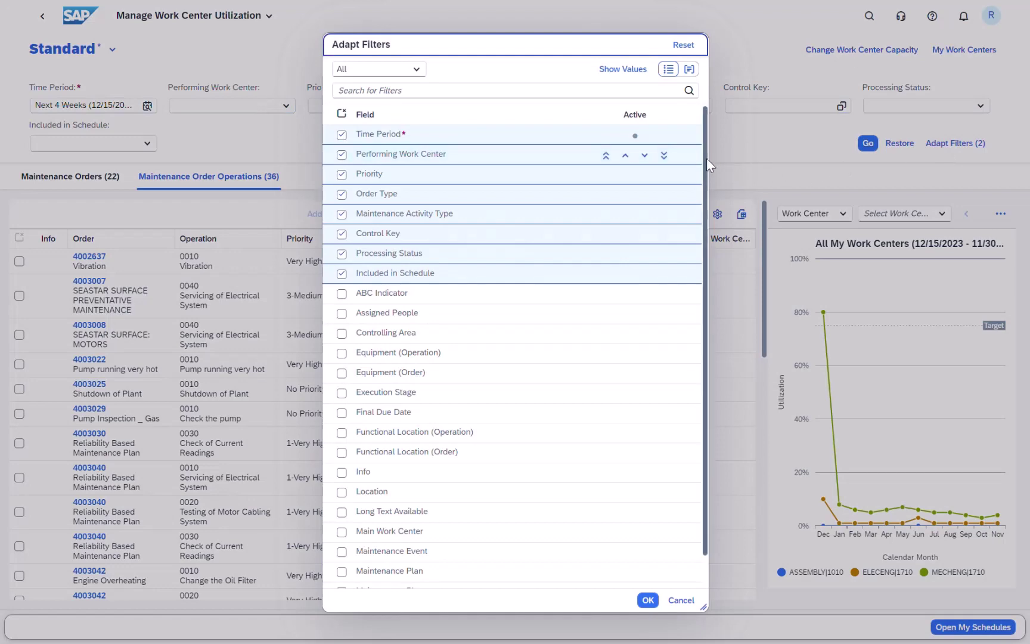
drag(706, 157, 684, 524)
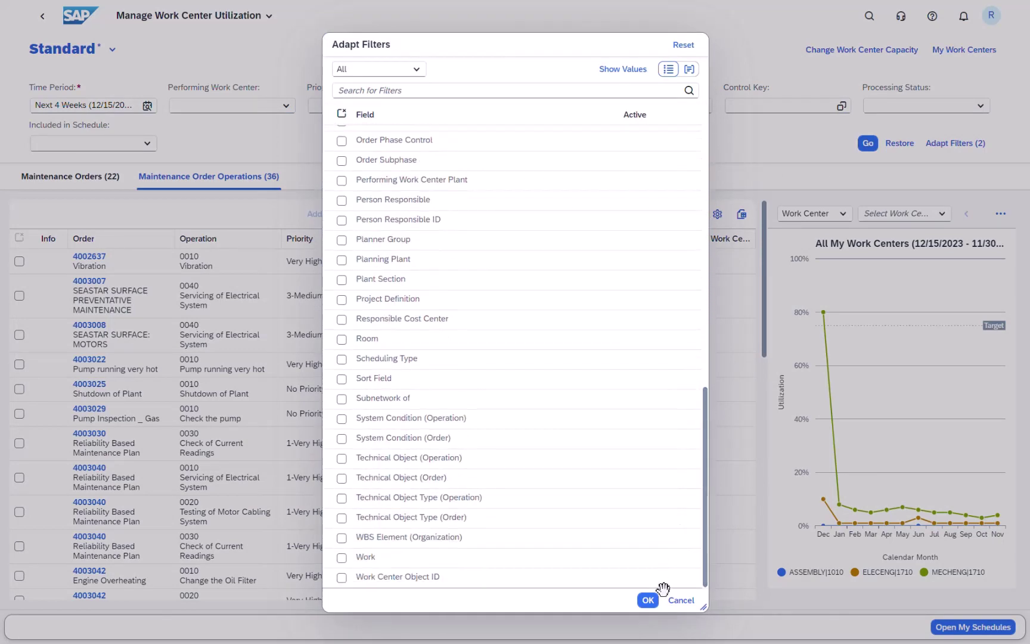
click(647, 599)
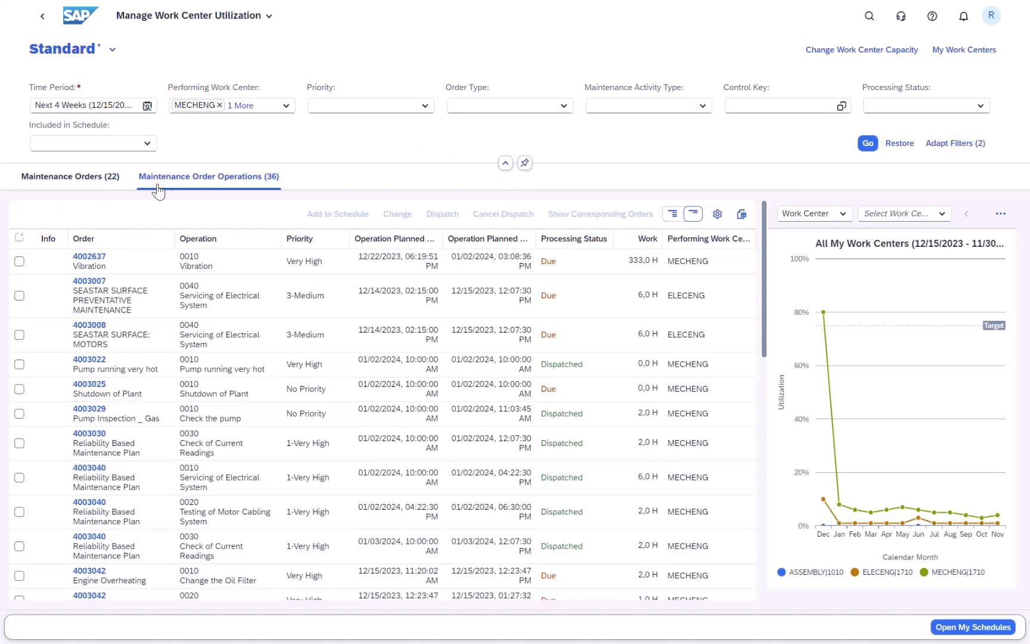
click(19, 261)
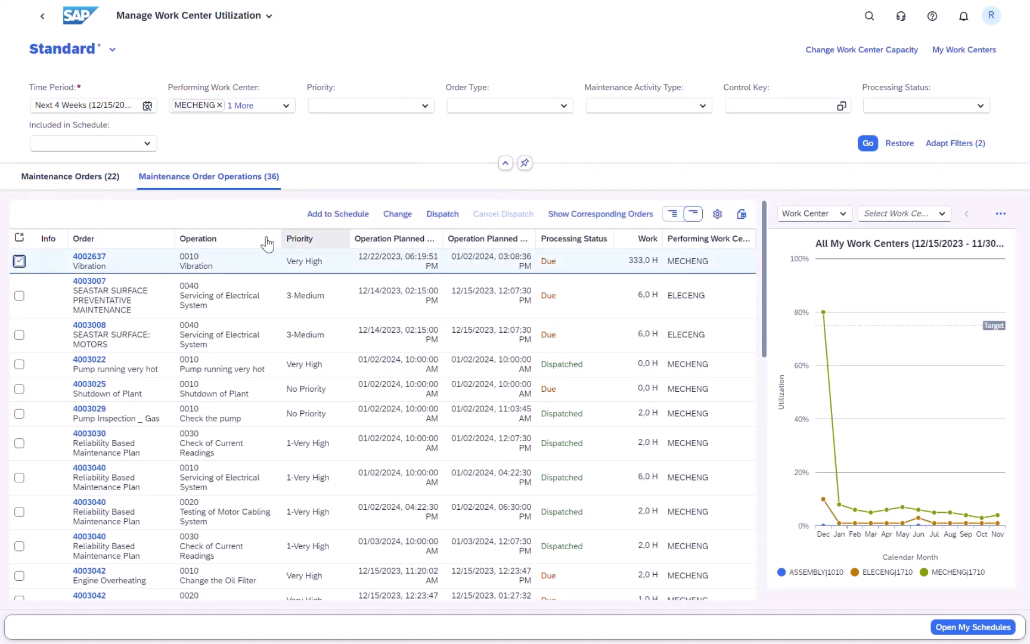
click(19, 261)
click(70, 176)
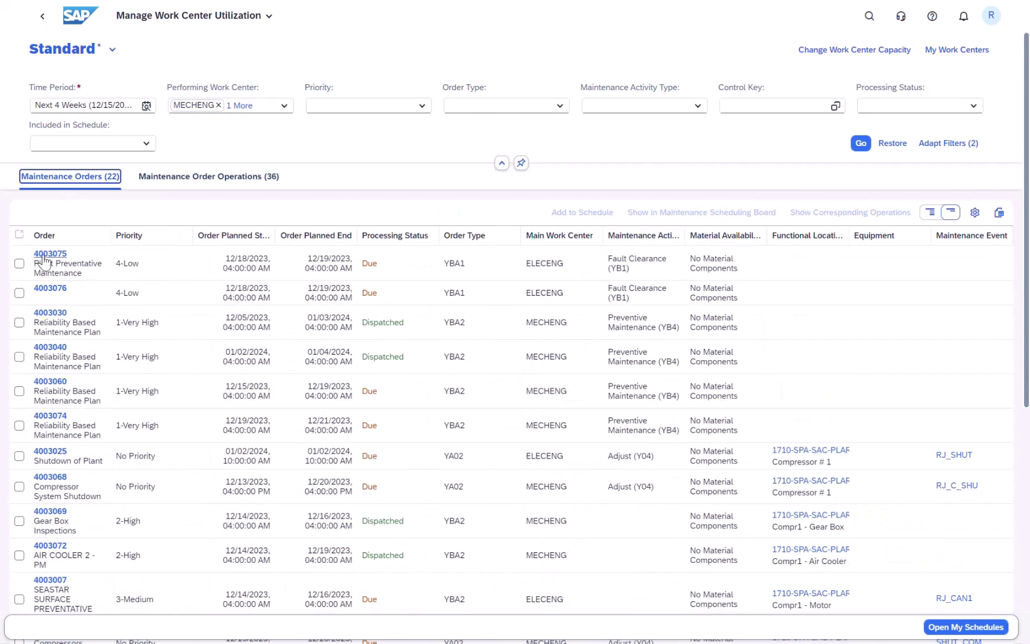
click(20, 263)
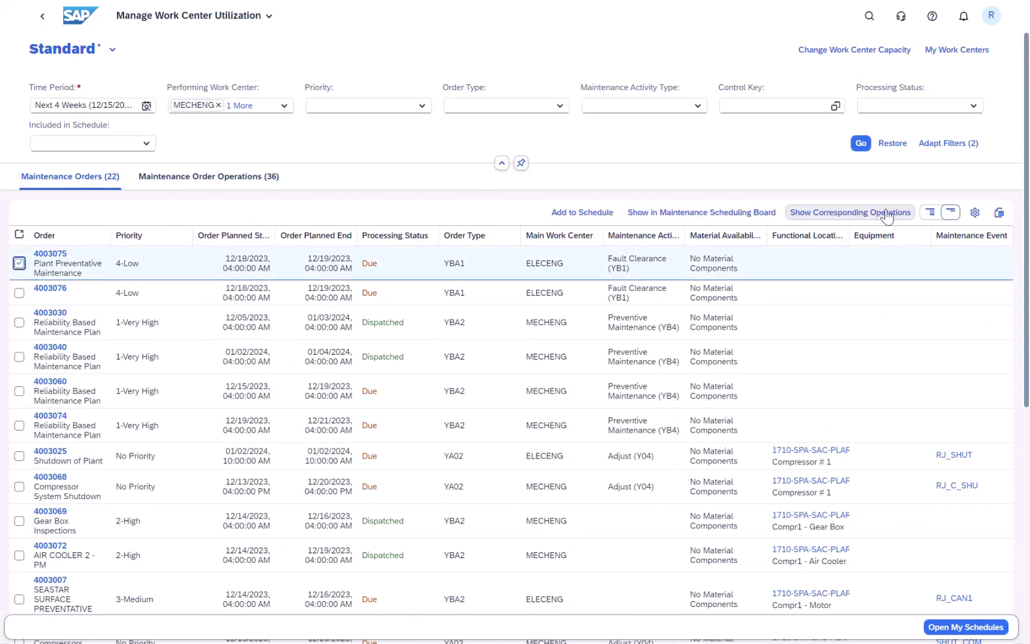
click(976, 214)
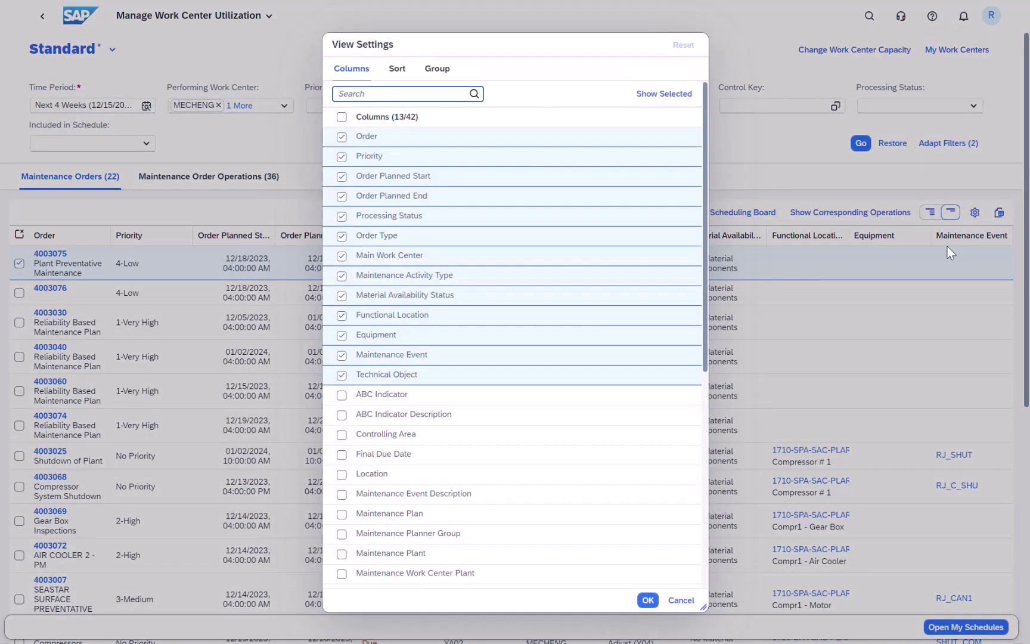
click(691, 598)
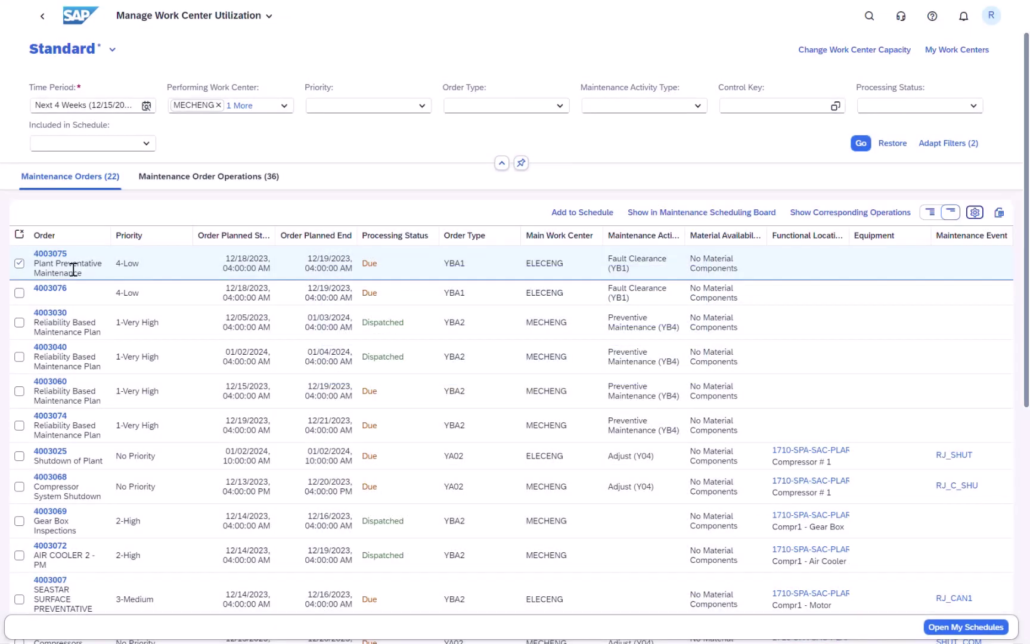
click(19, 266)
click(198, 179)
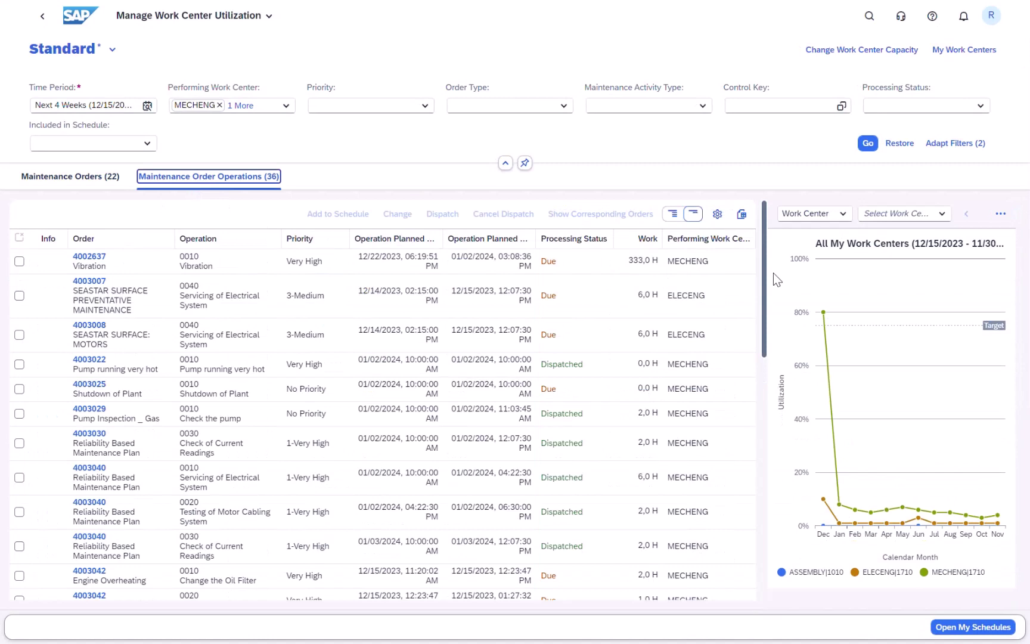
click(1000, 213)
click(979, 275)
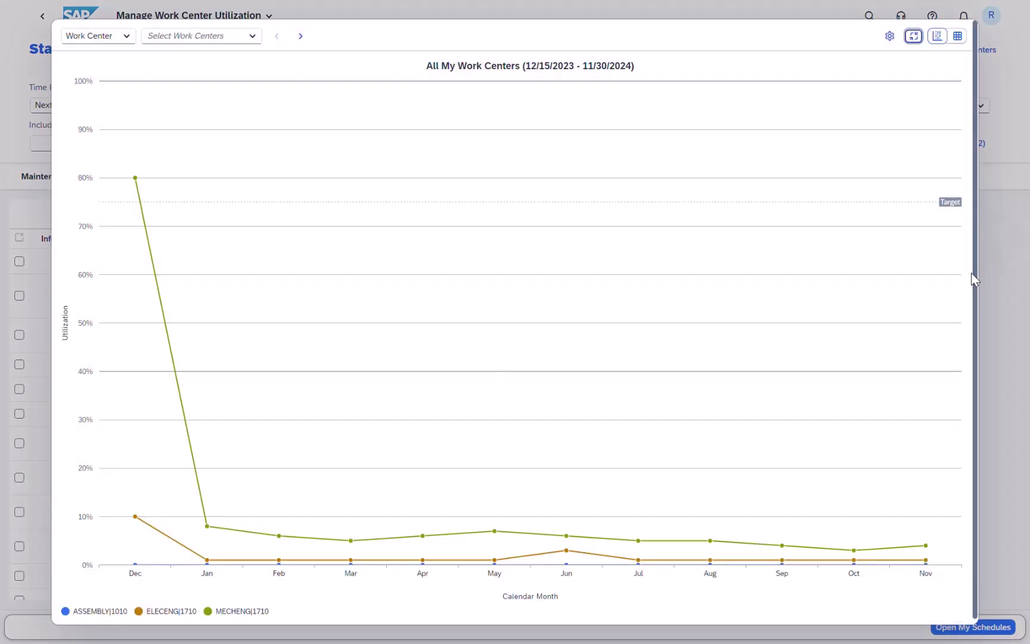
click(912, 35)
click(1000, 213)
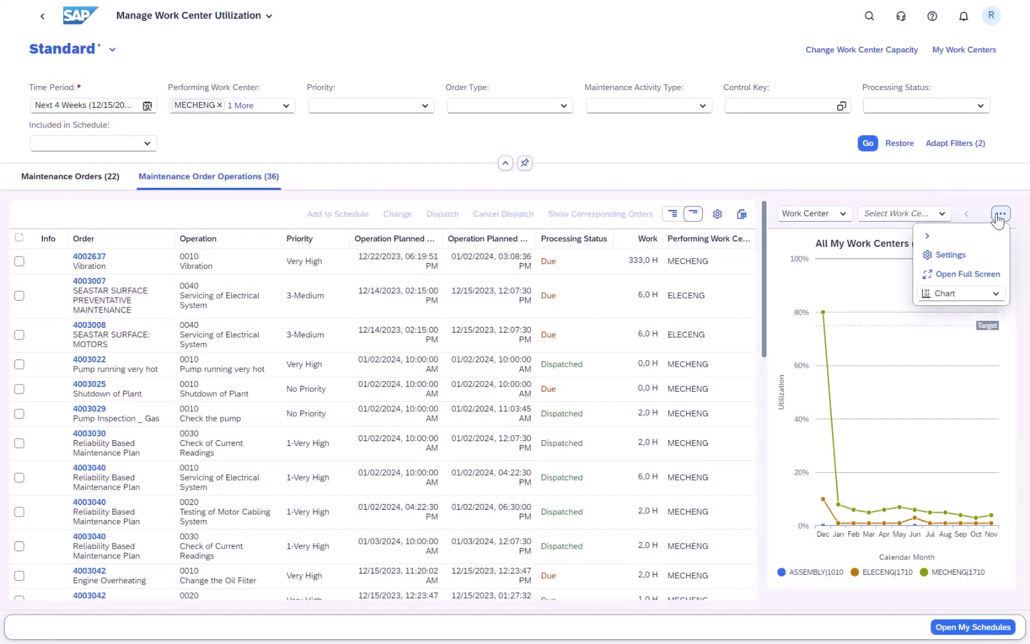
click(951, 254)
click(516, 275)
click(507, 311)
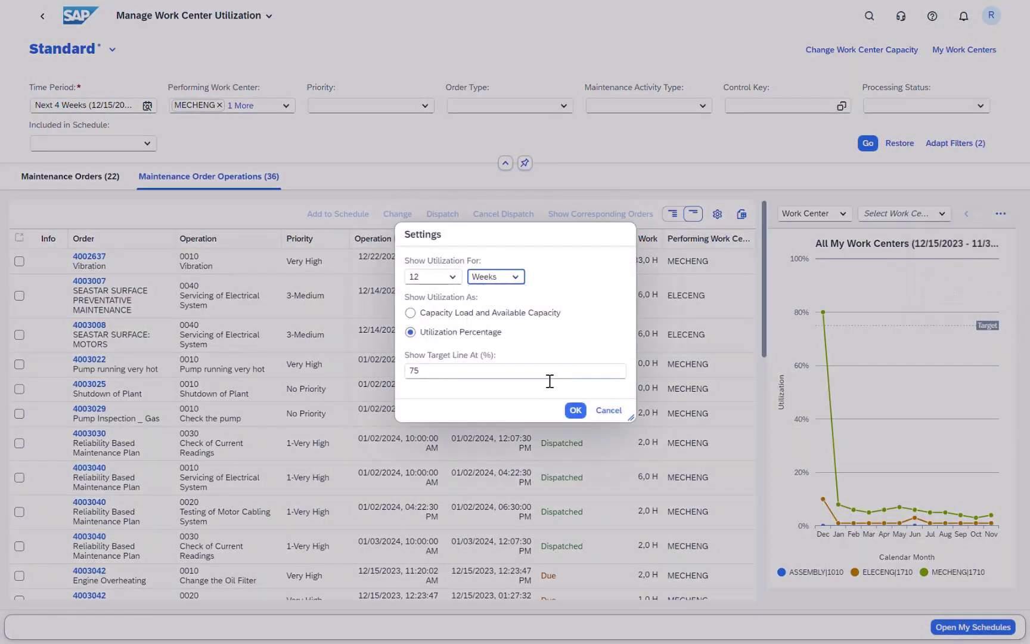
click(575, 411)
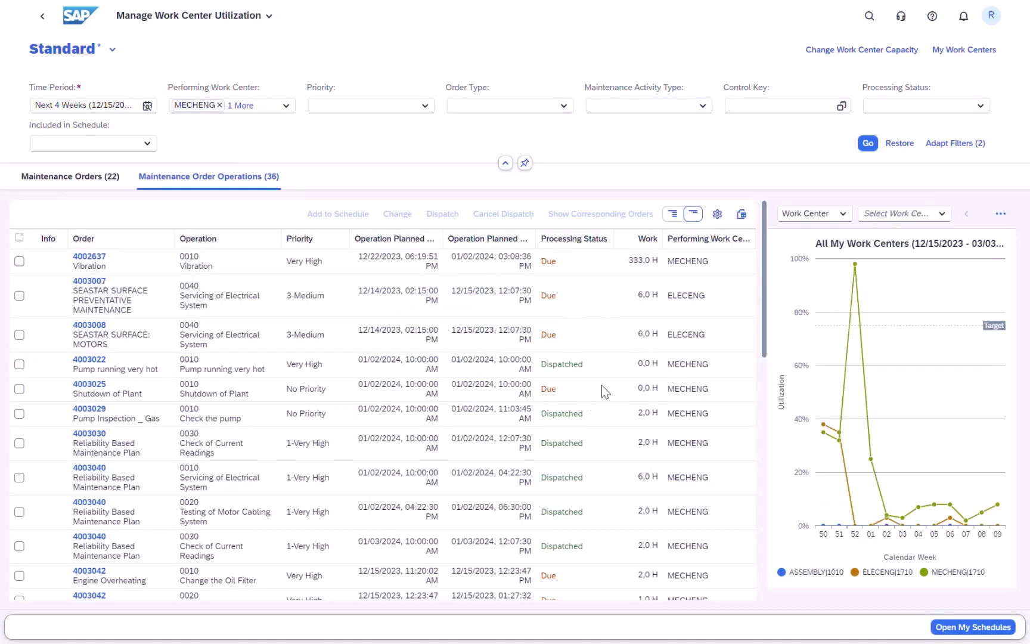
click(941, 214)
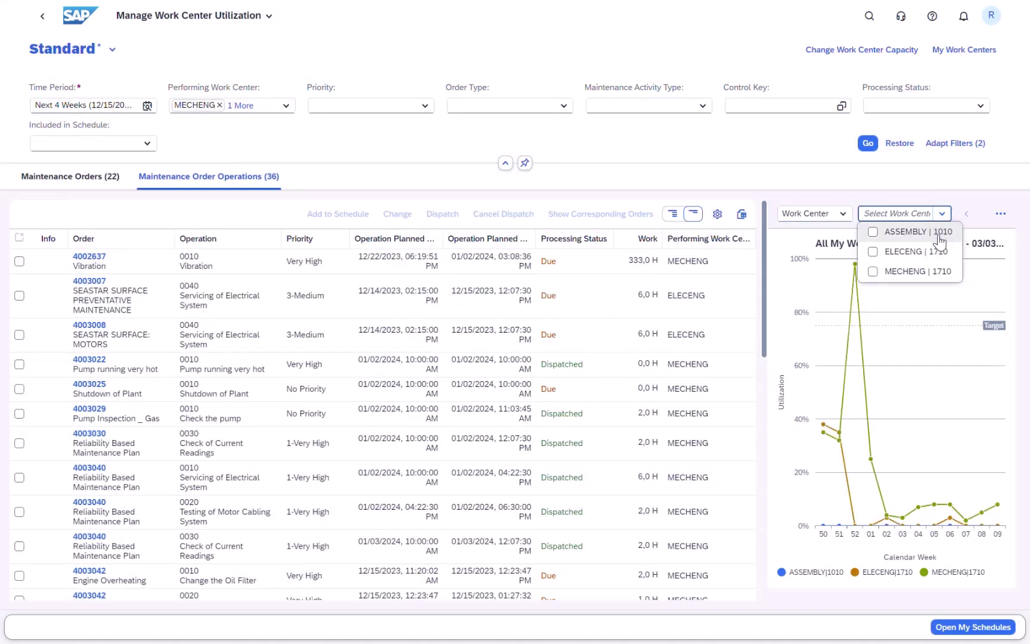
click(814, 214)
click(800, 250)
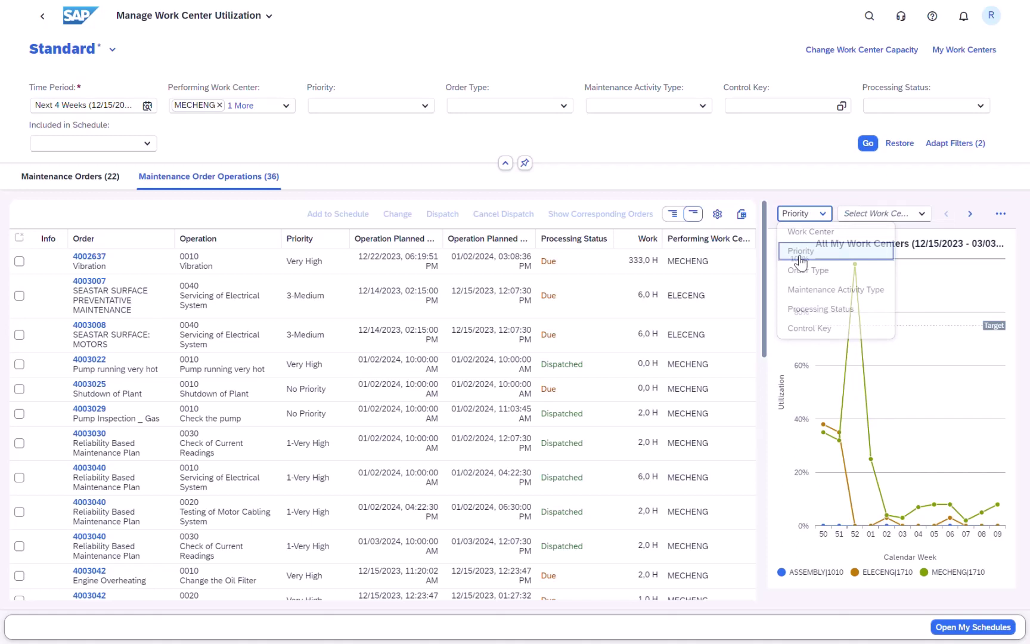
click(822, 214)
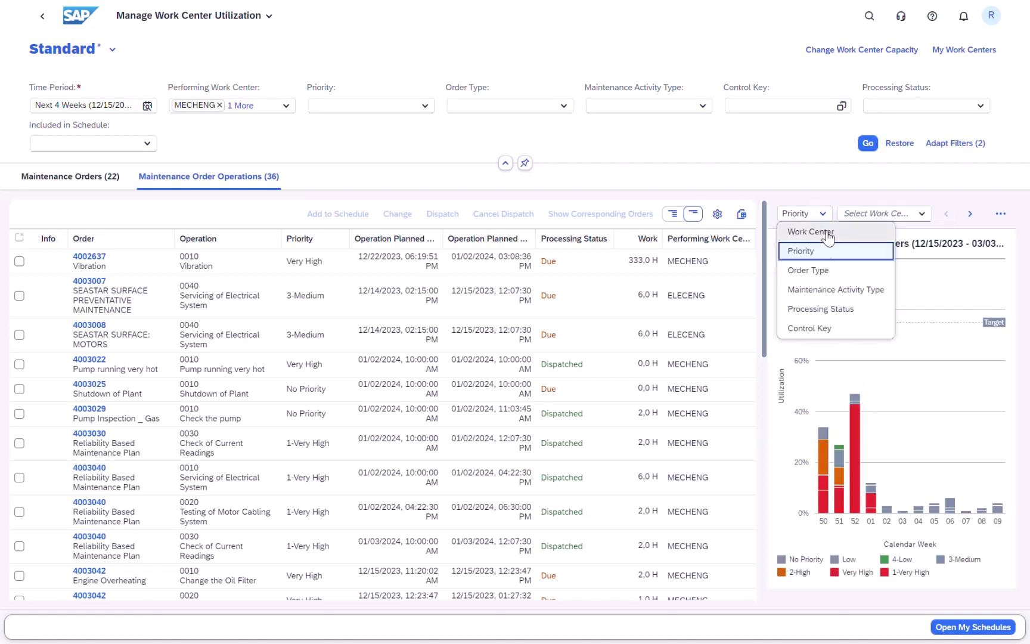
click(823, 267)
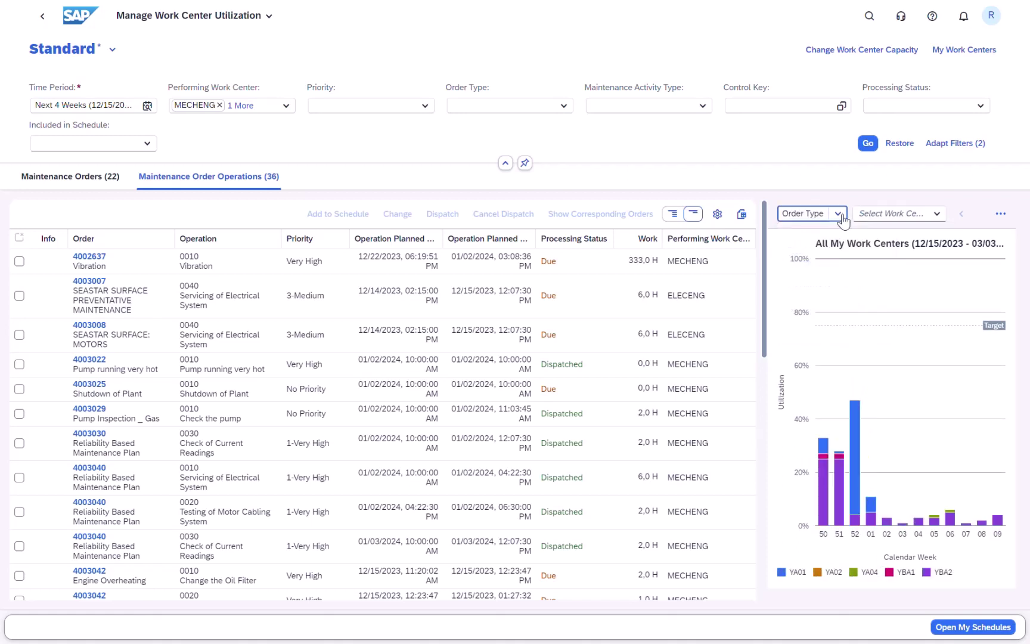
click(840, 216)
click(832, 287)
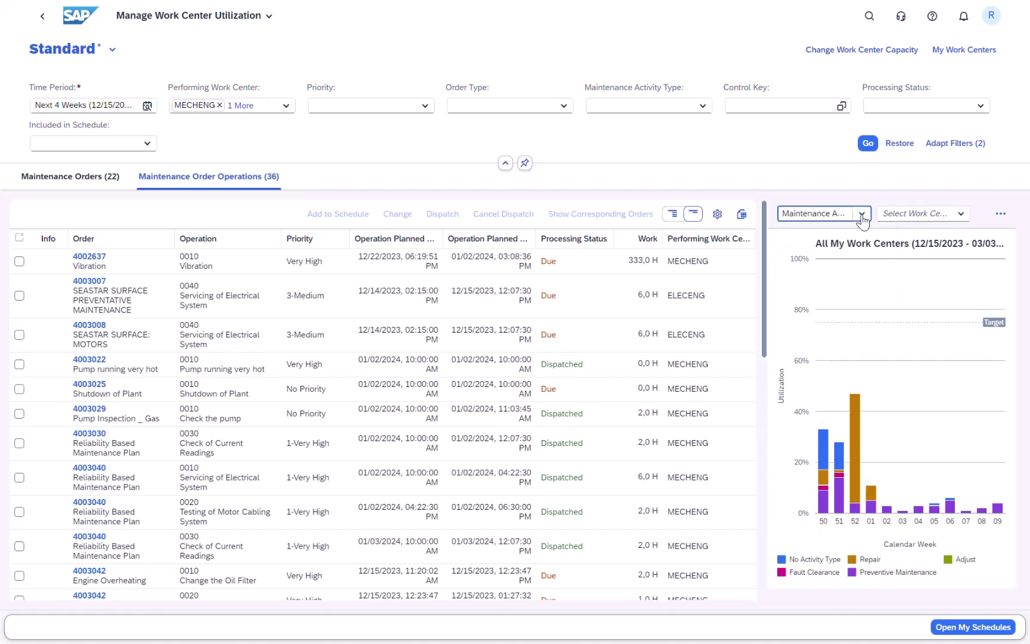
click(862, 216)
click(851, 306)
click(861, 214)
click(855, 326)
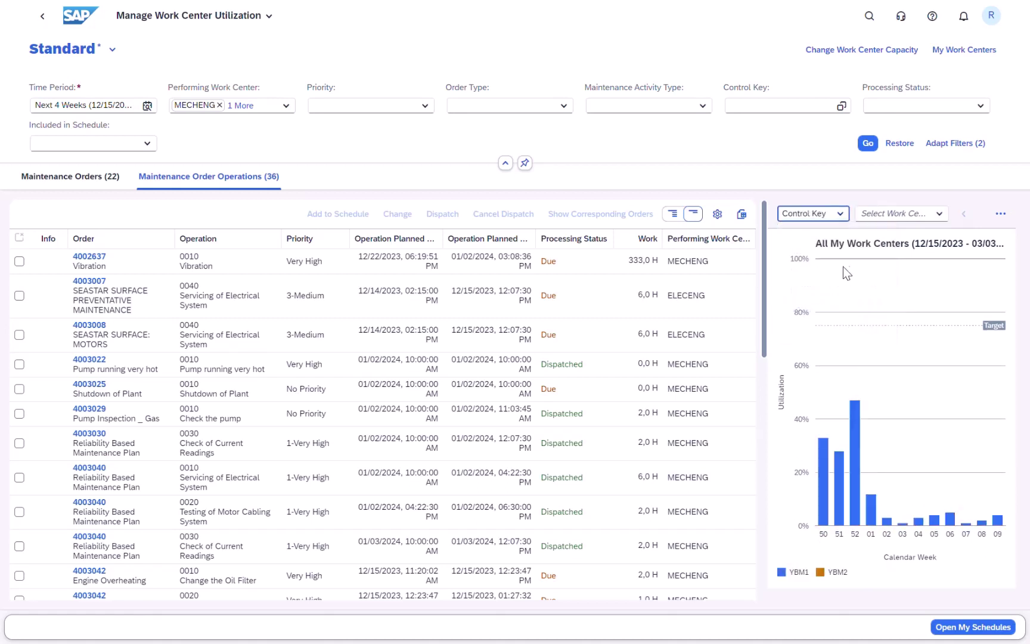
click(852, 225)
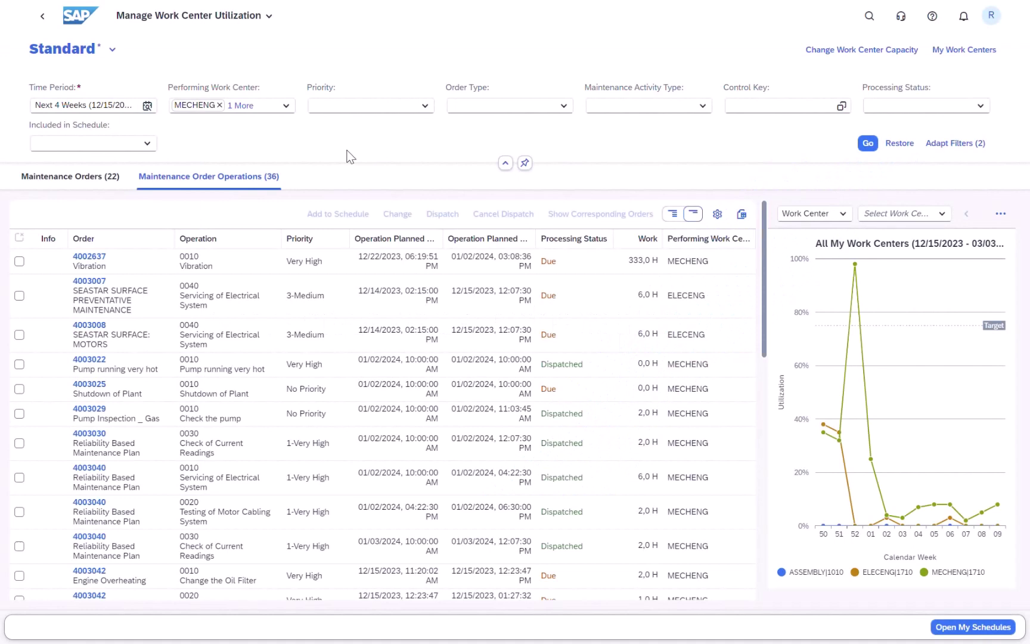
Limit the list to the Past 6 Months and priorities 1-Very High and 2-High
click(147, 105)
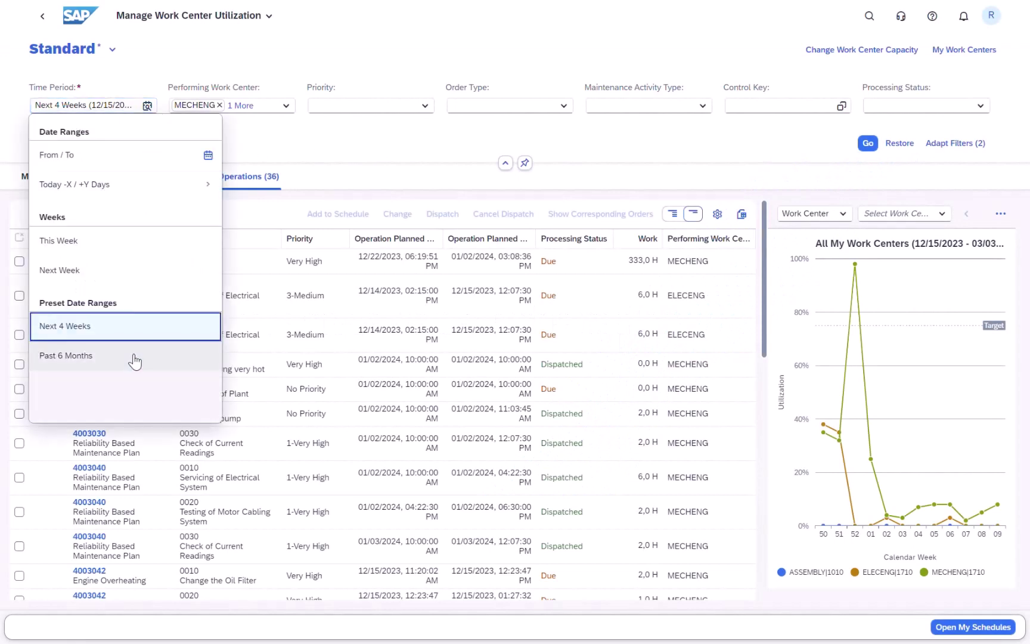
click(128, 353)
click(433, 108)
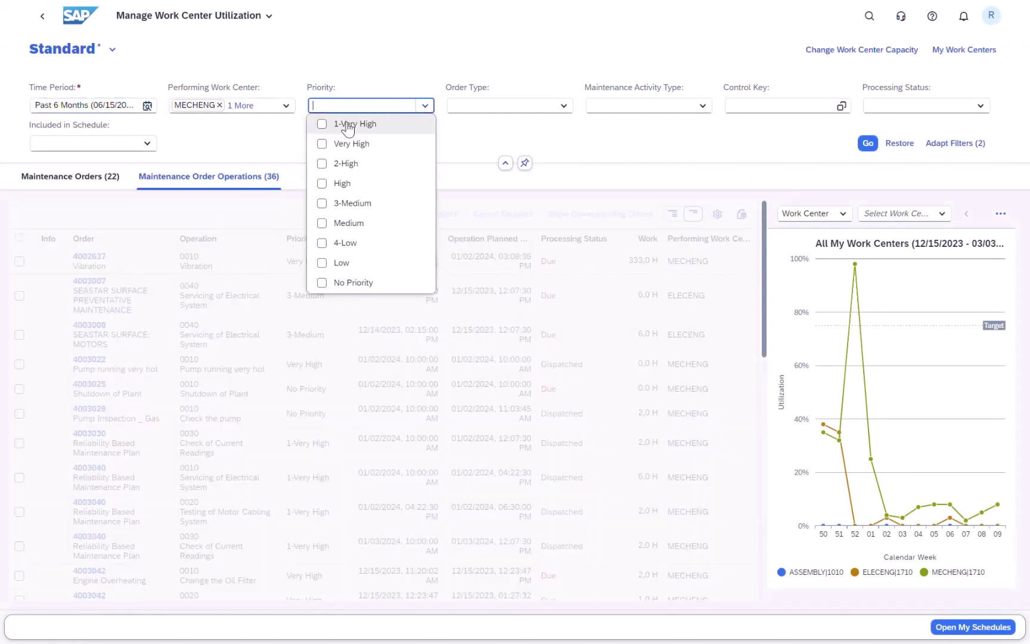
click(325, 127)
click(325, 161)
click(512, 136)
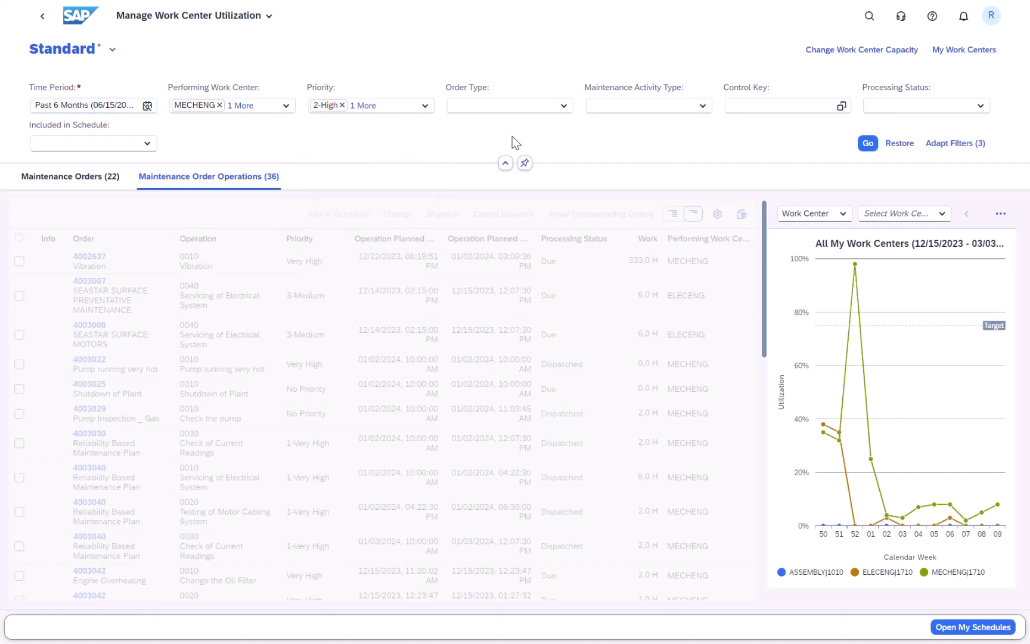
Filter to order type YA01, processing status Due, and Included in Schedule None
click(565, 108)
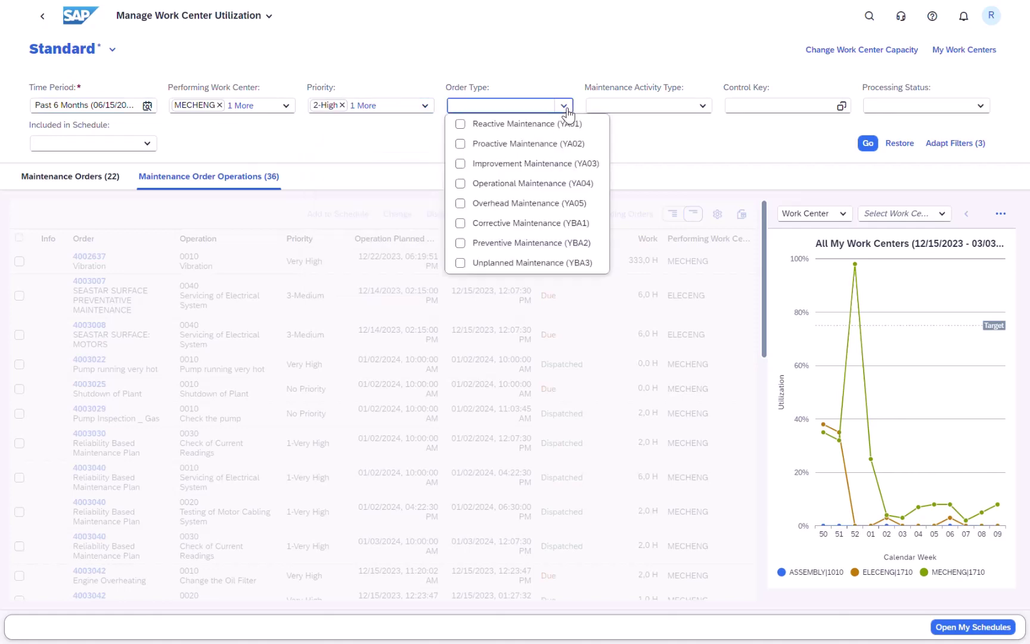
click(462, 124)
click(637, 141)
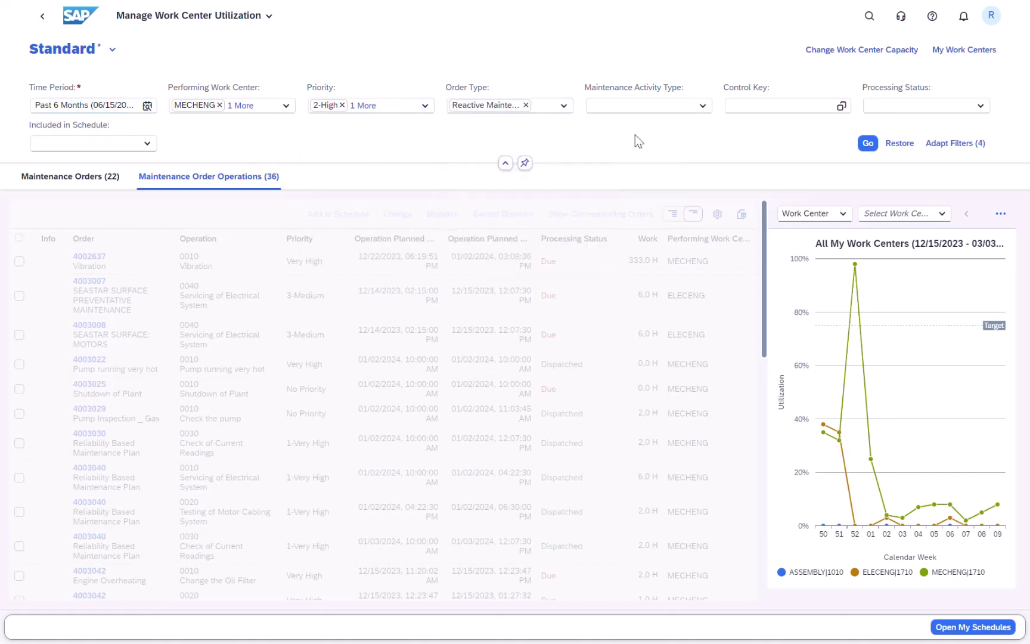
click(980, 106)
click(875, 124)
click(741, 150)
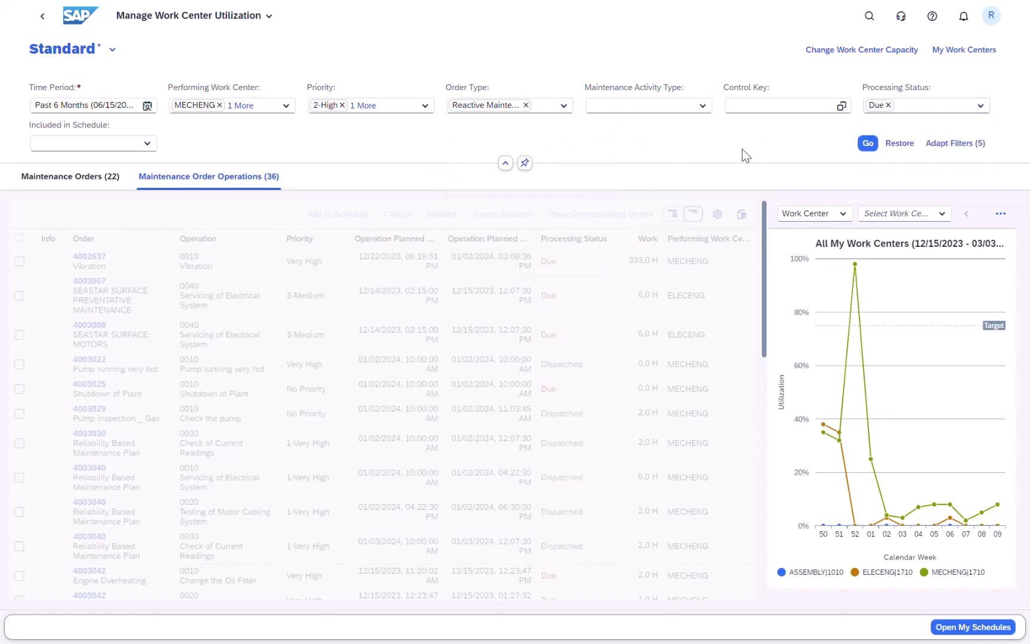
click(146, 143)
click(60, 179)
click(292, 154)
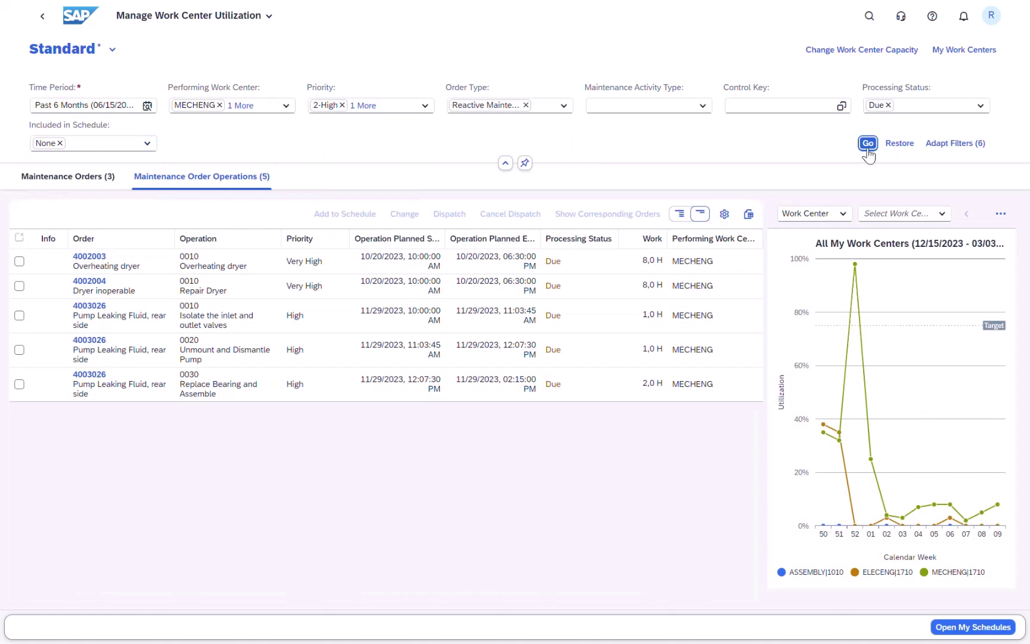
Add all five due operations to the existing Week 52 Maintenance schedule and open it
click(23, 264)
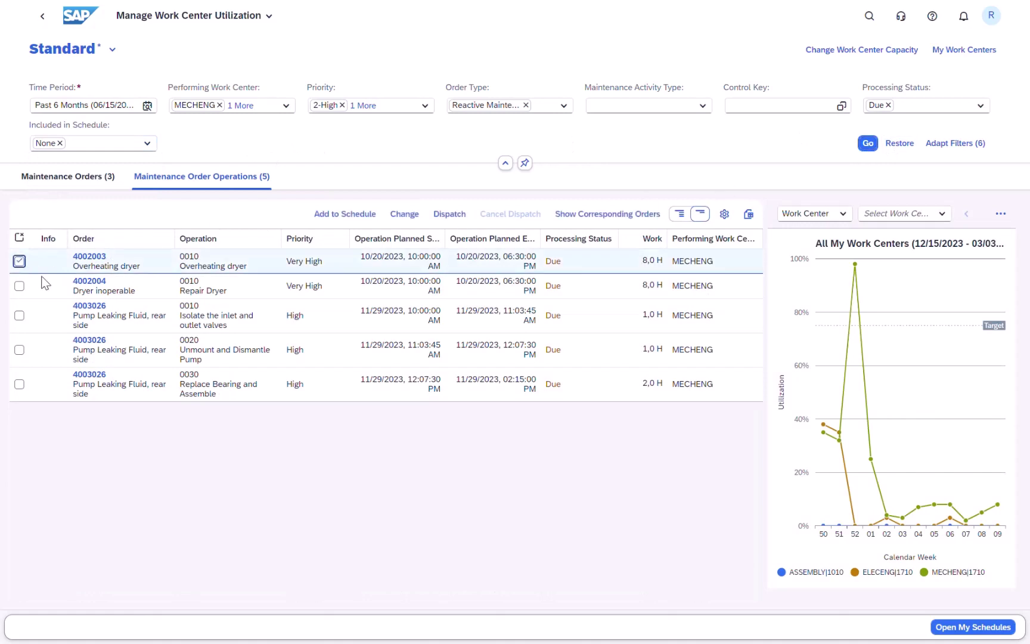
shift+click(23, 387)
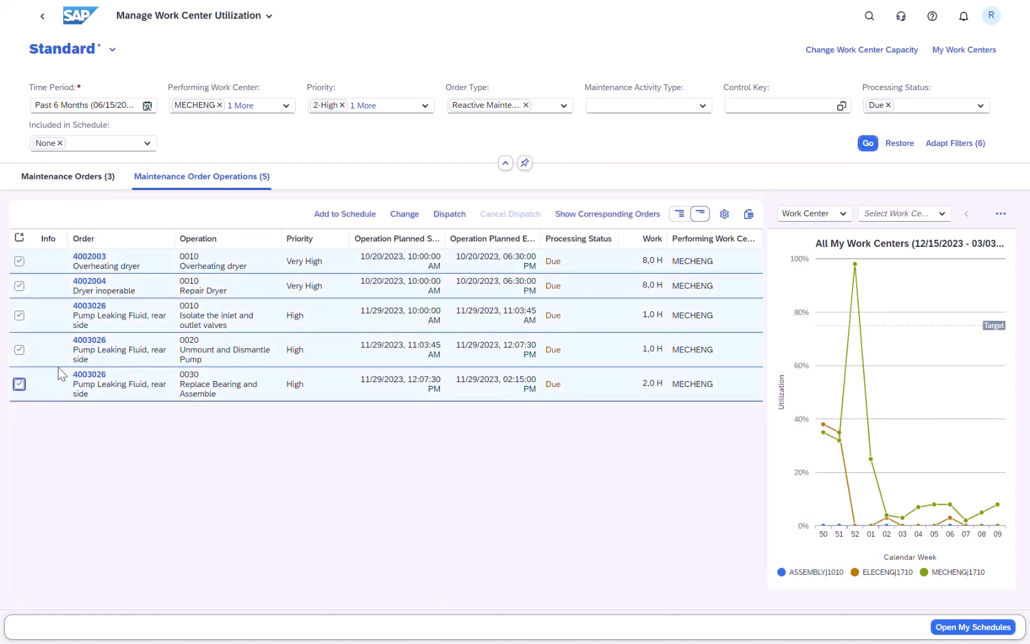
click(343, 214)
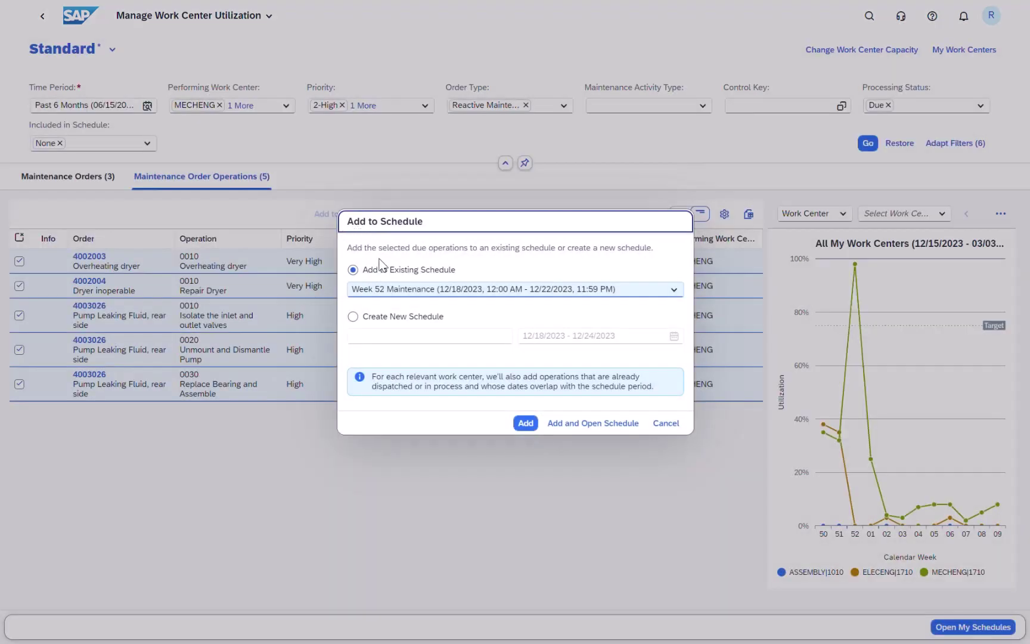
click(403, 322)
click(407, 342)
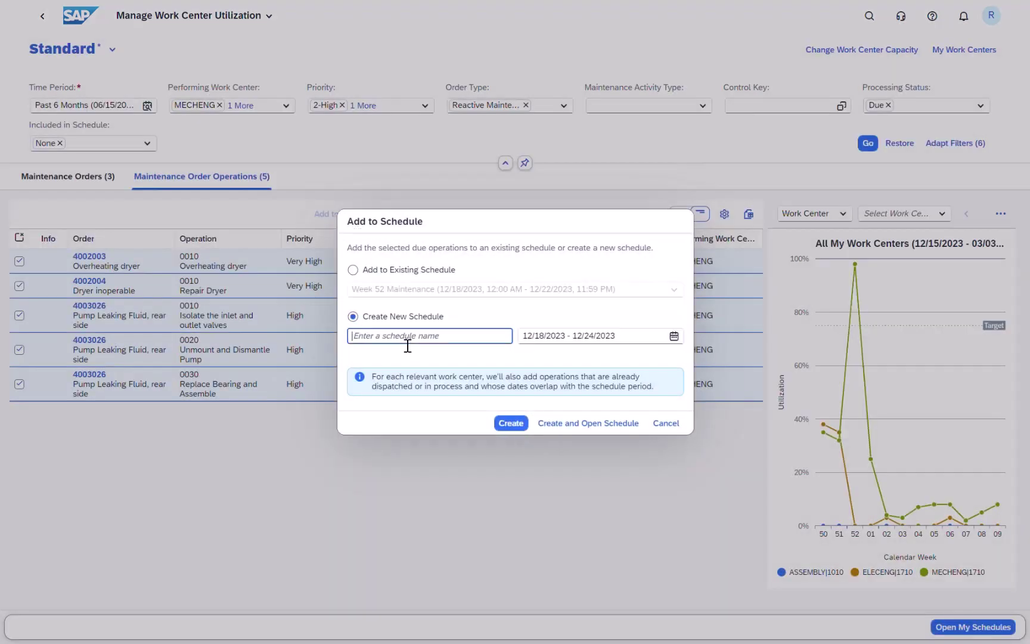
click(674, 336)
click(667, 360)
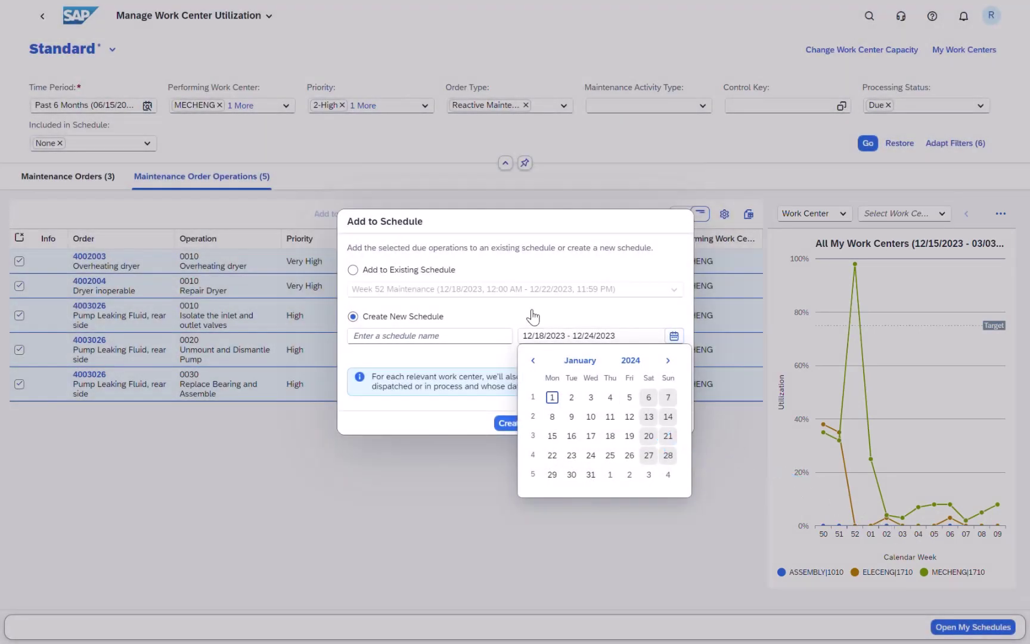
click(530, 316)
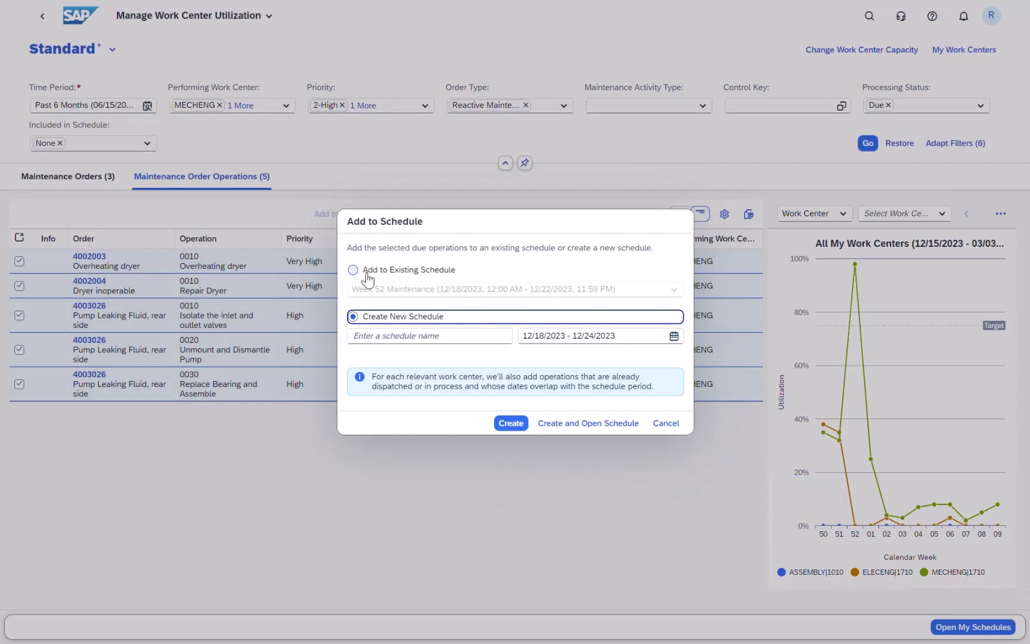
click(366, 271)
click(593, 423)
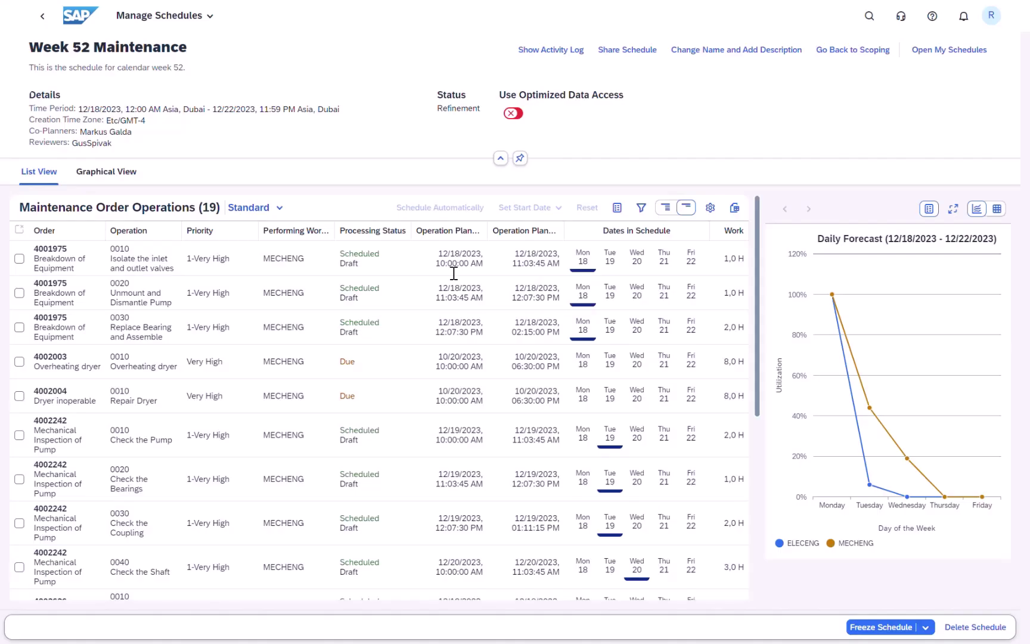
Return Week 52 Maintenance to scoping, auto-schedule its operations, and move it into refinement
click(840, 51)
click(800, 357)
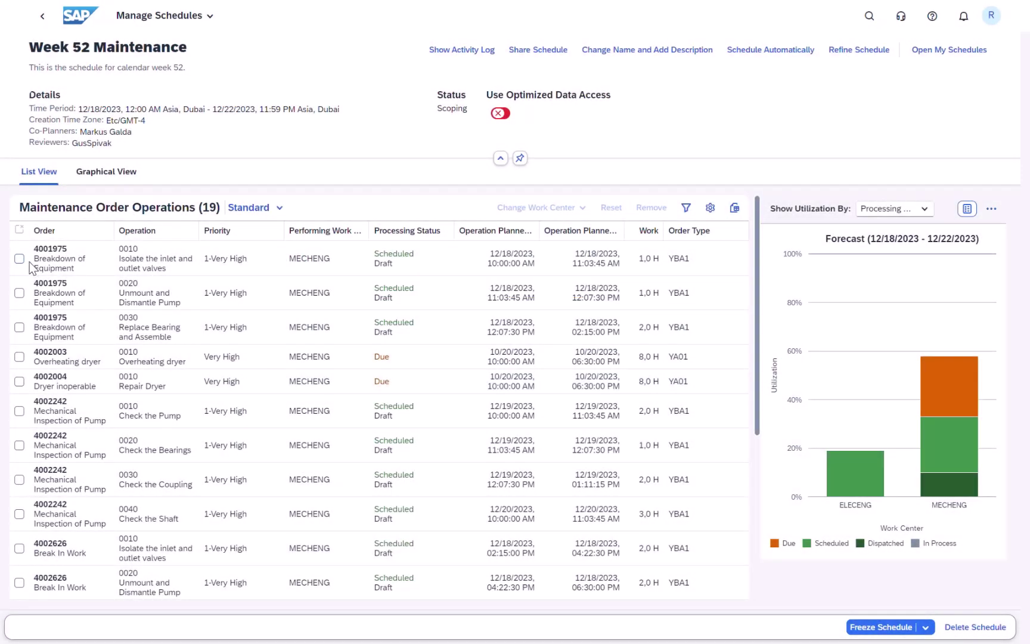
click(752, 51)
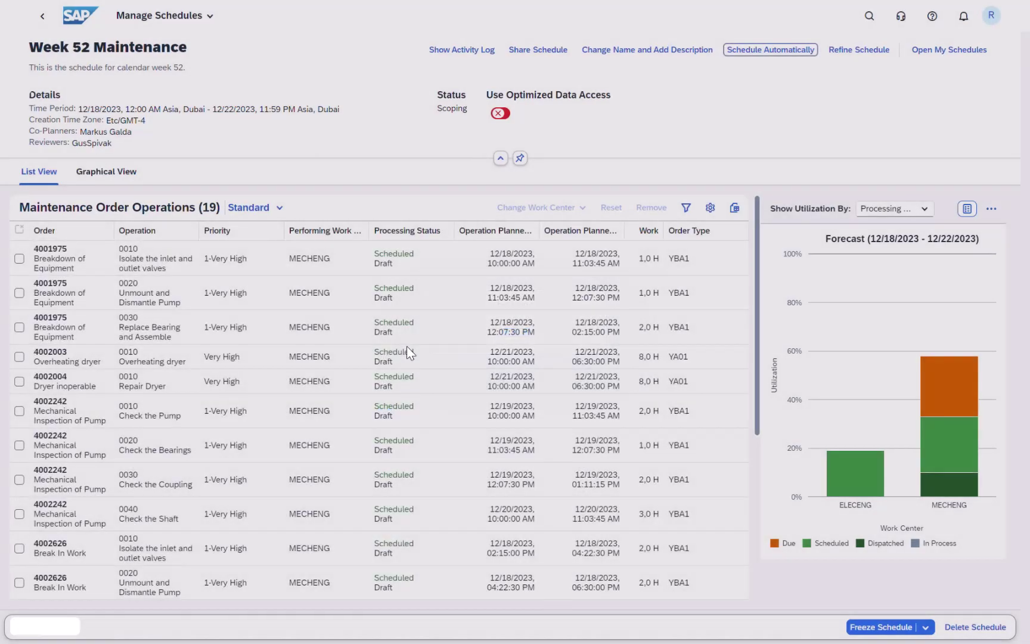
scroll(410, 352, down, 2)
scroll(407, 352, down, 3)
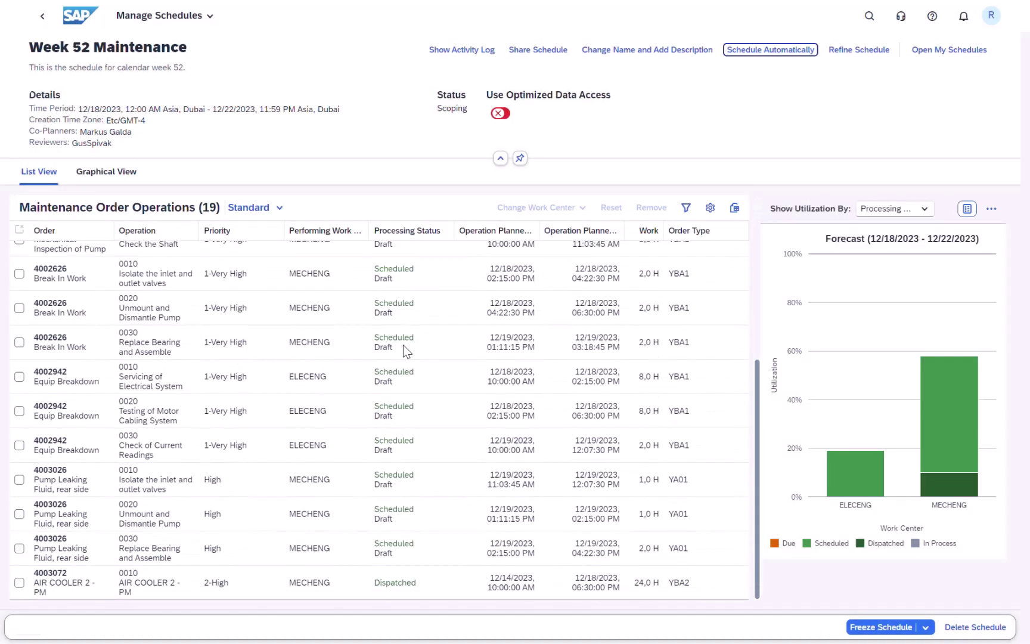
scroll(403, 346, up, 2)
scroll(403, 346, up, 3)
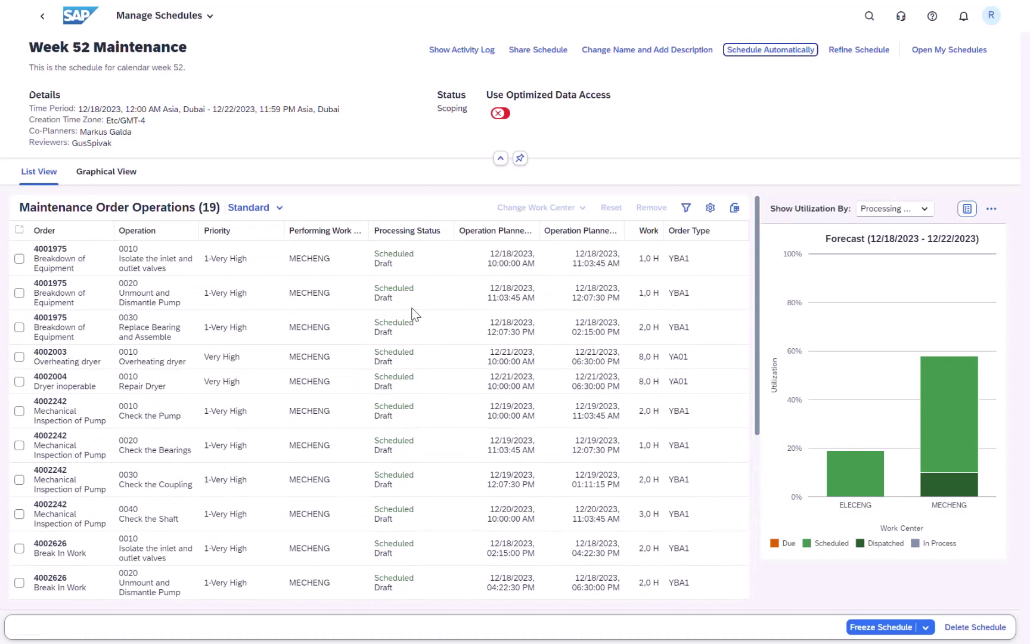
click(857, 50)
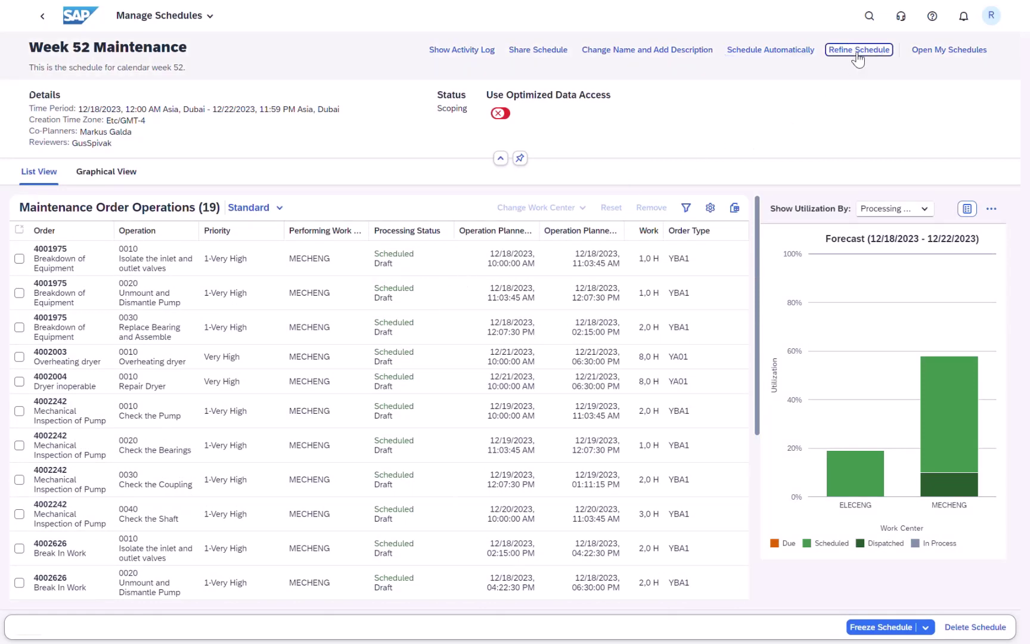
Acknowledge the time-zone warning, check operation 4002942's start-date options, and show the activity log
click(818, 369)
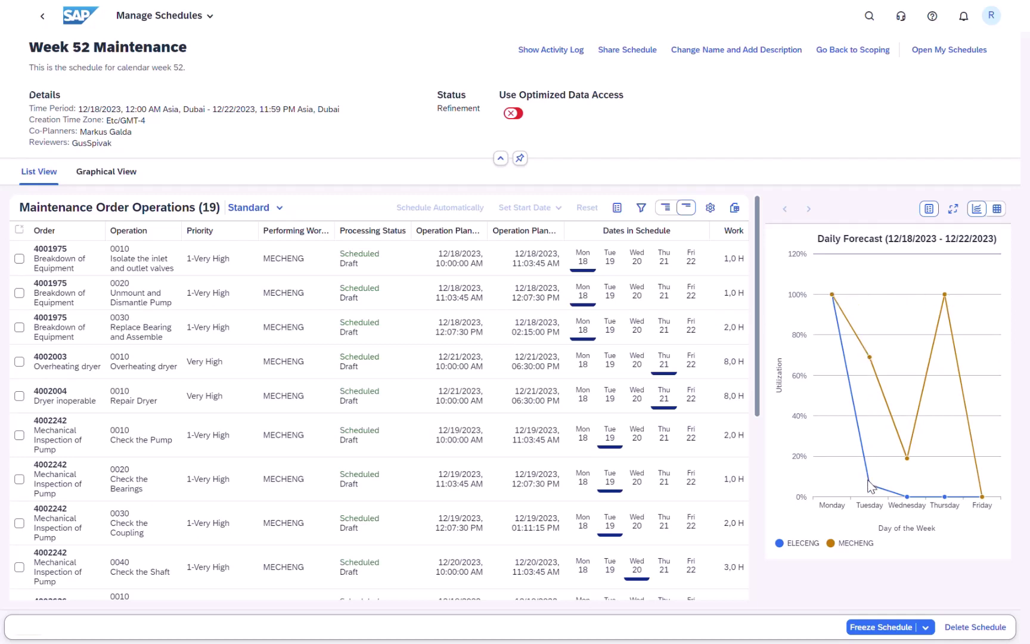
scroll(642, 370, down, 2)
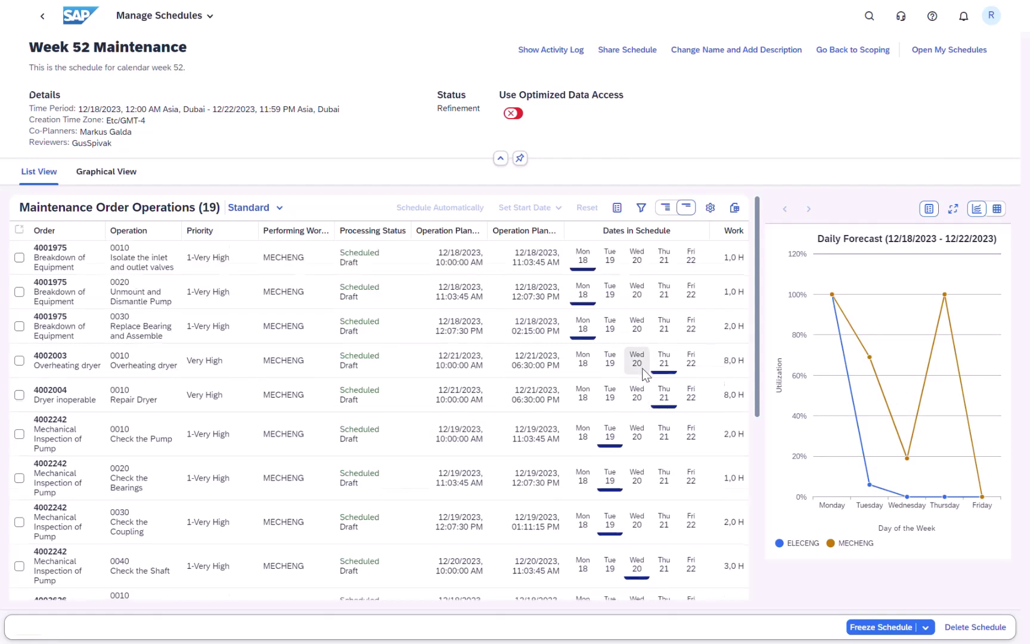
scroll(642, 369, down, 3)
scroll(644, 372, down, 5)
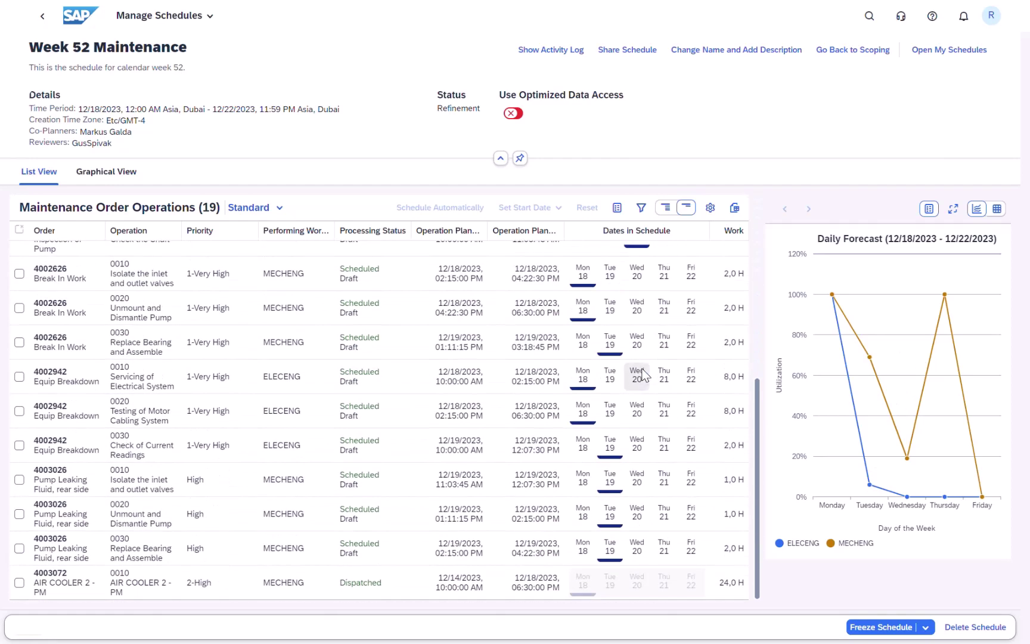
click(19, 445)
click(561, 207)
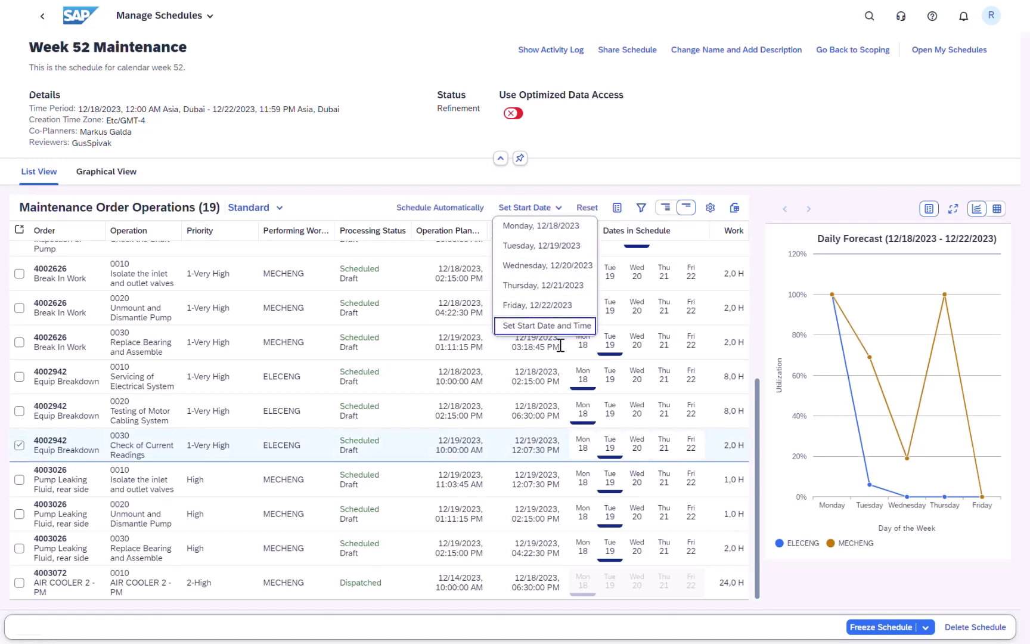
drag(756, 392, 752, 219)
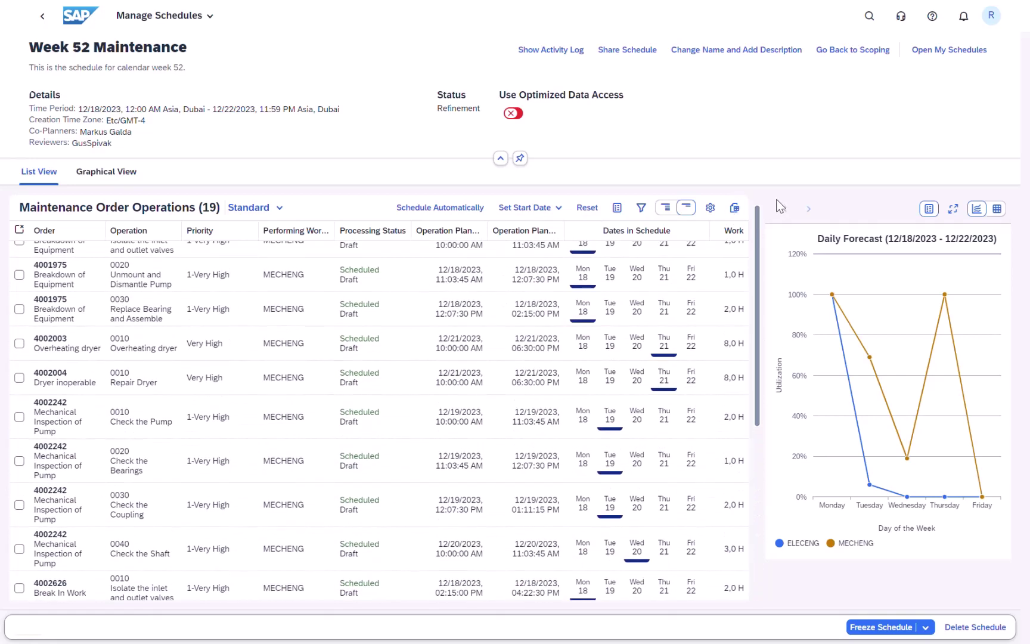
click(577, 54)
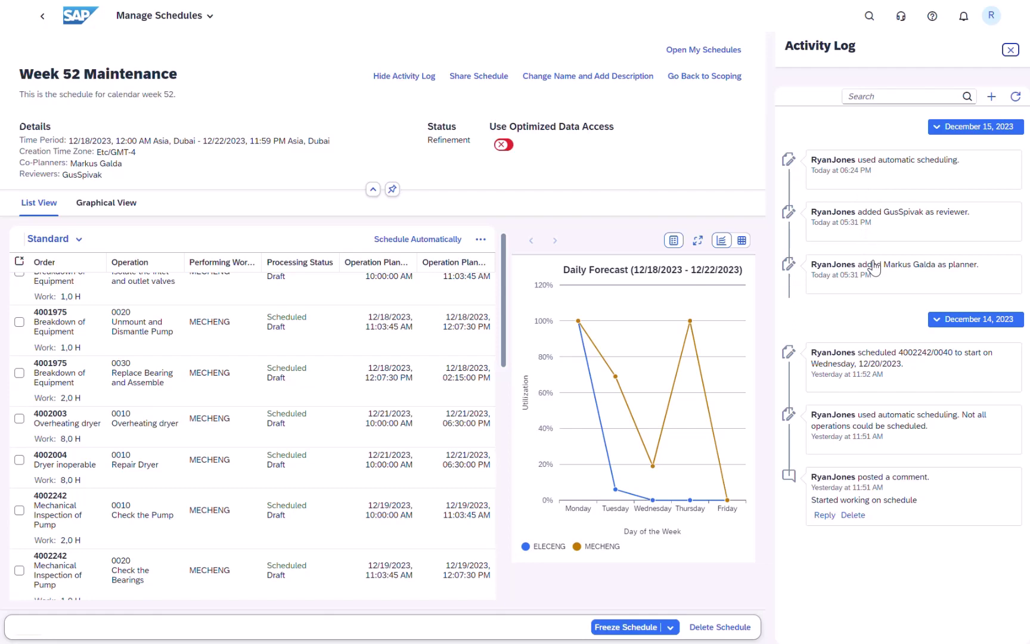
click(488, 78)
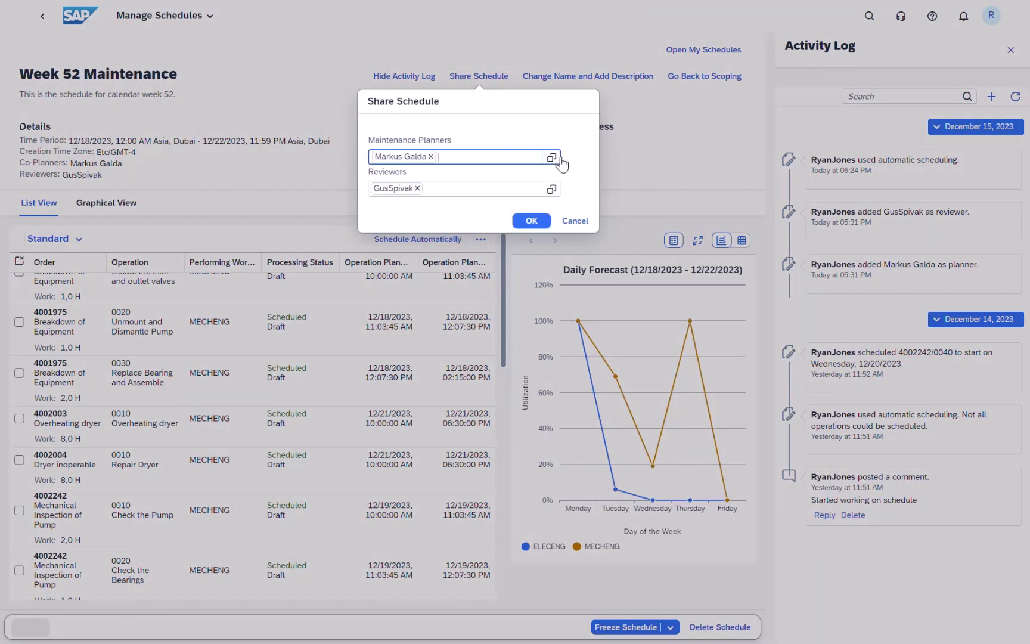
click(551, 157)
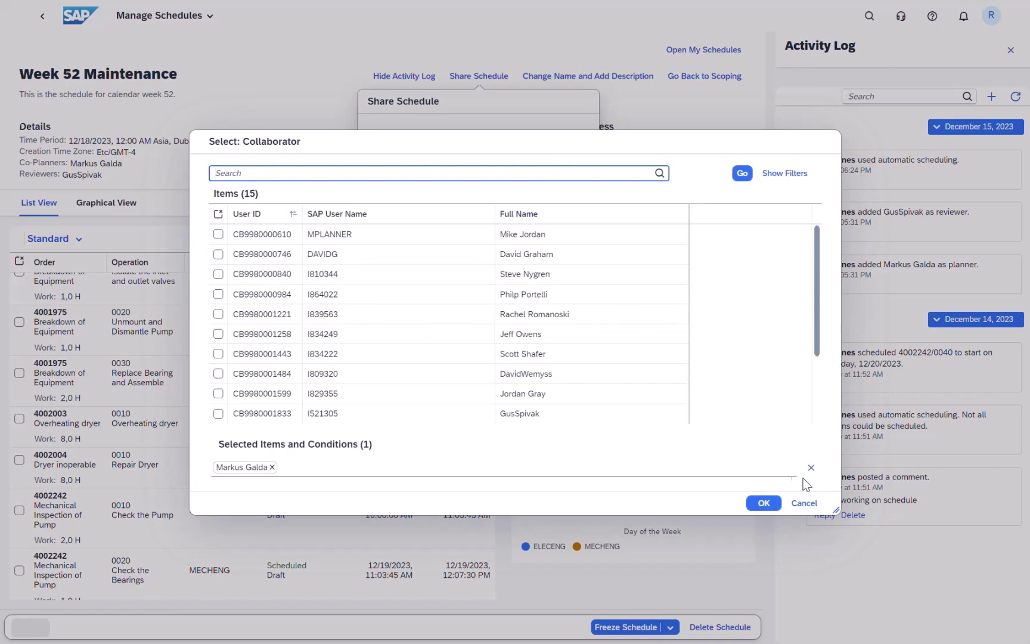
click(804, 503)
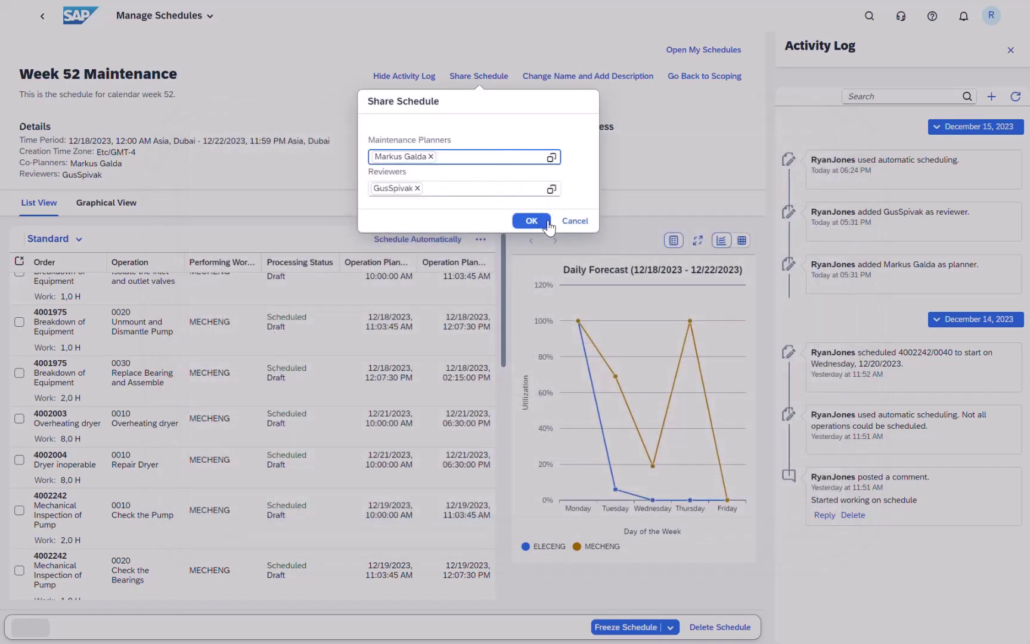
click(548, 223)
click(1010, 50)
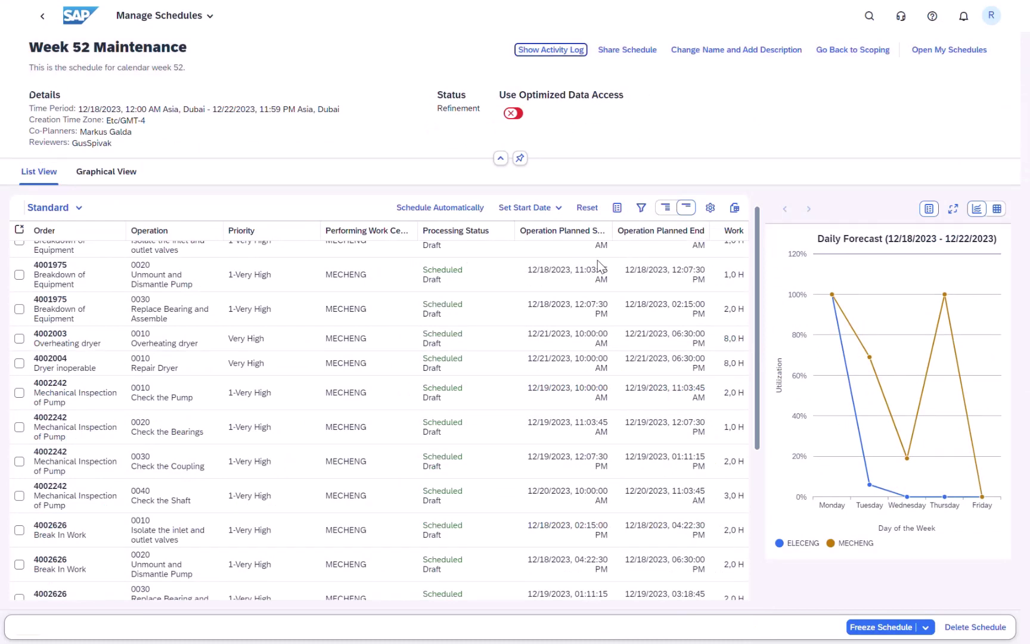
click(996, 209)
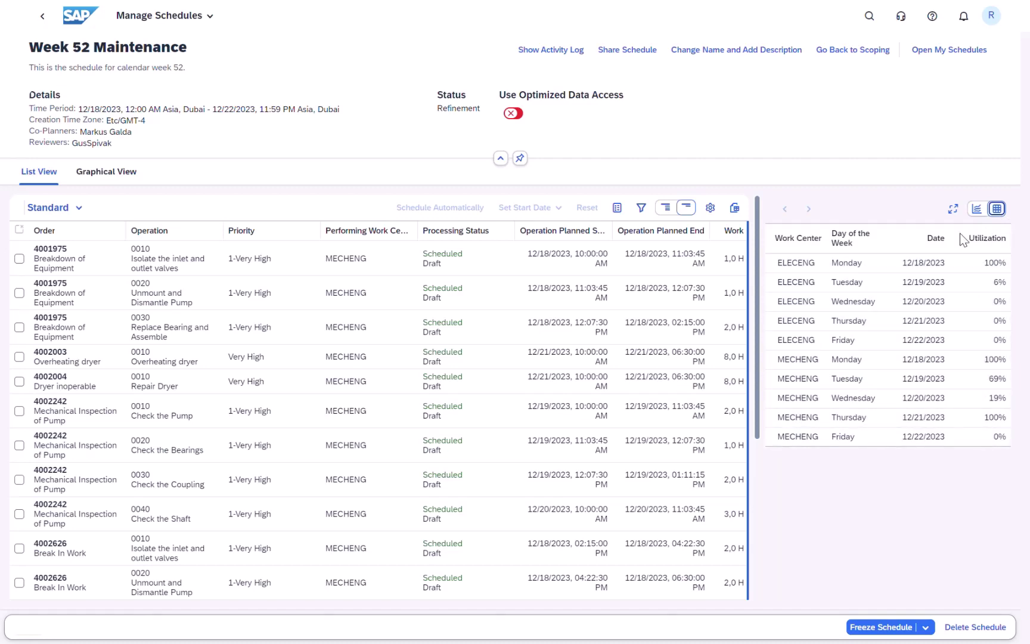
click(953, 208)
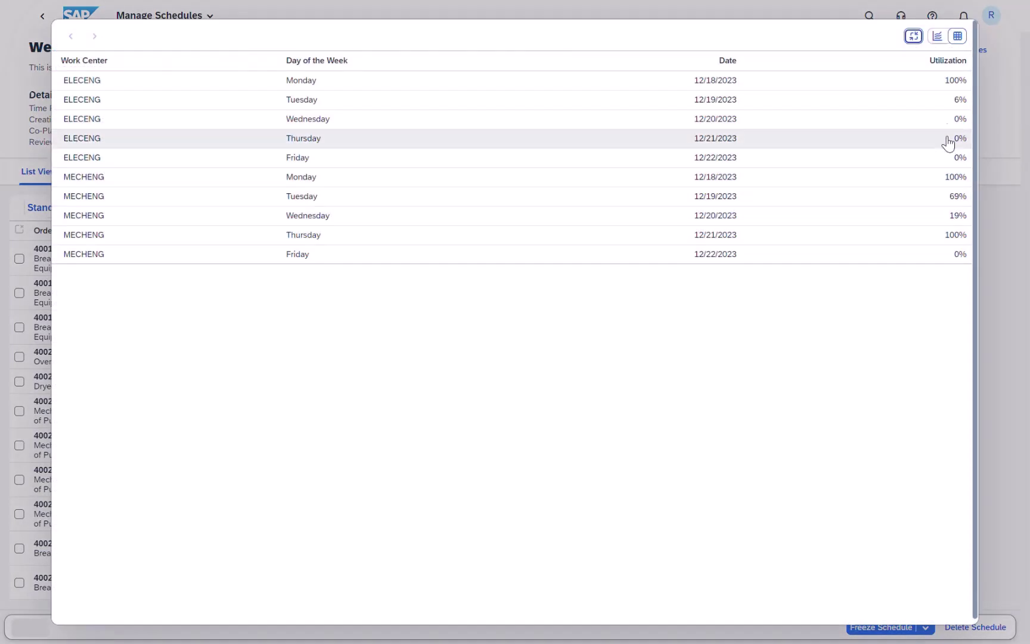
click(937, 37)
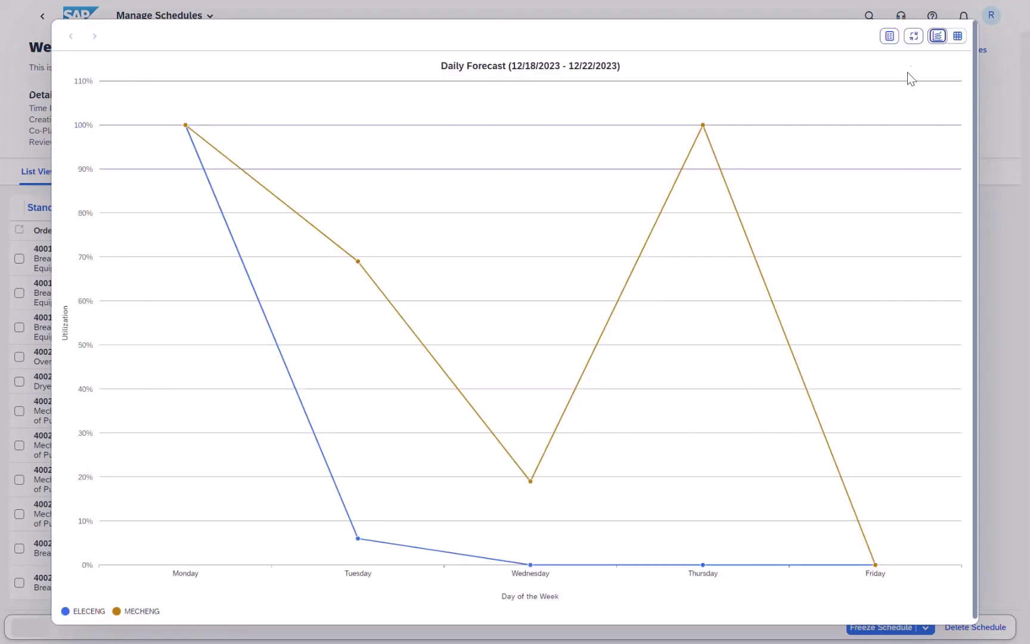
click(912, 37)
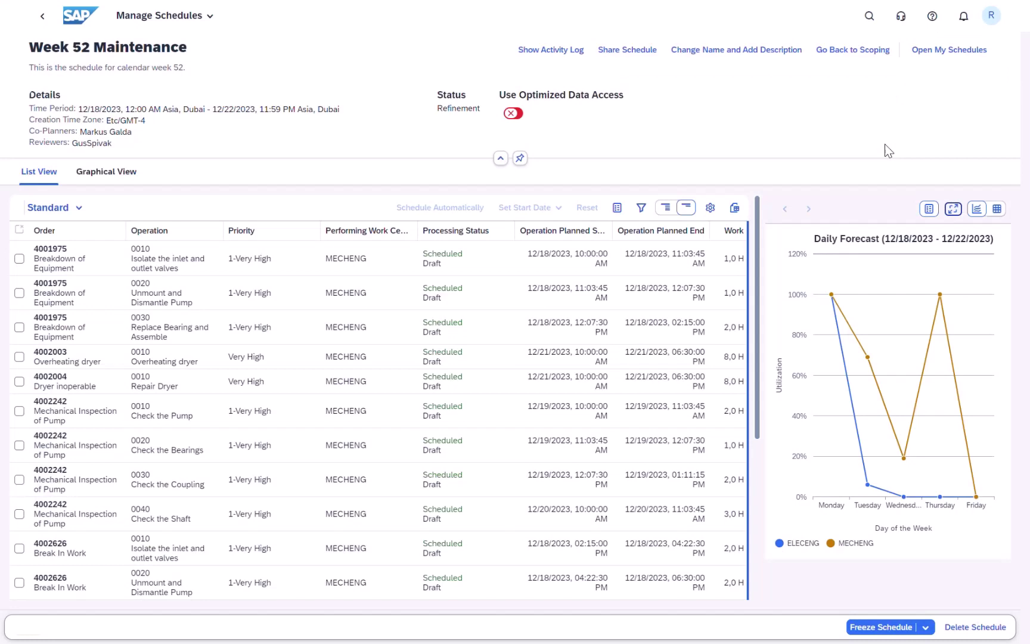
Save and dispatch all Week 52 operations, then freeze the schedule past the time-zone warning
click(927, 628)
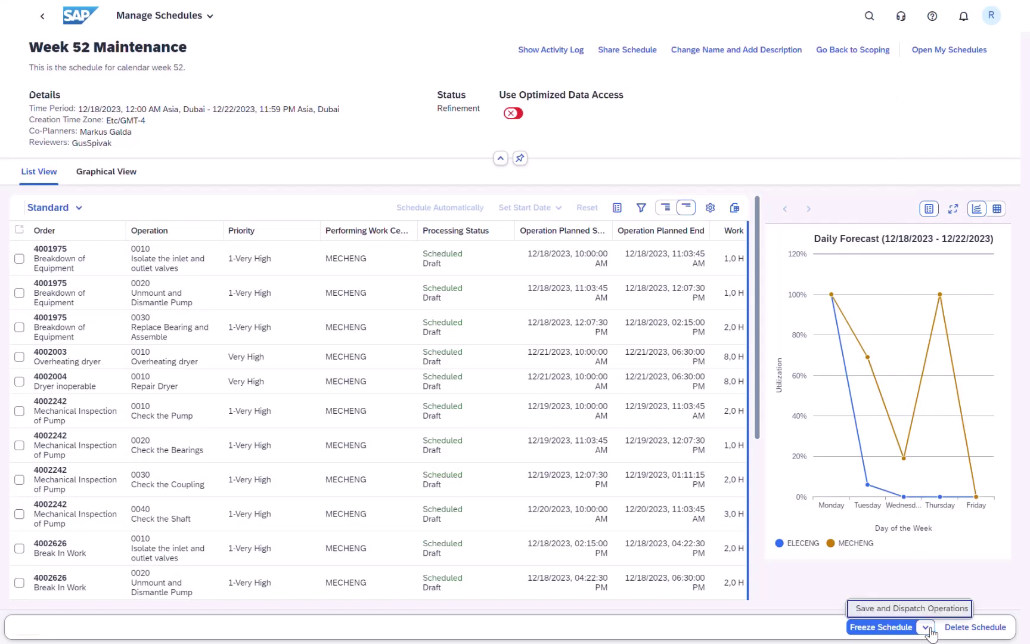
click(912, 608)
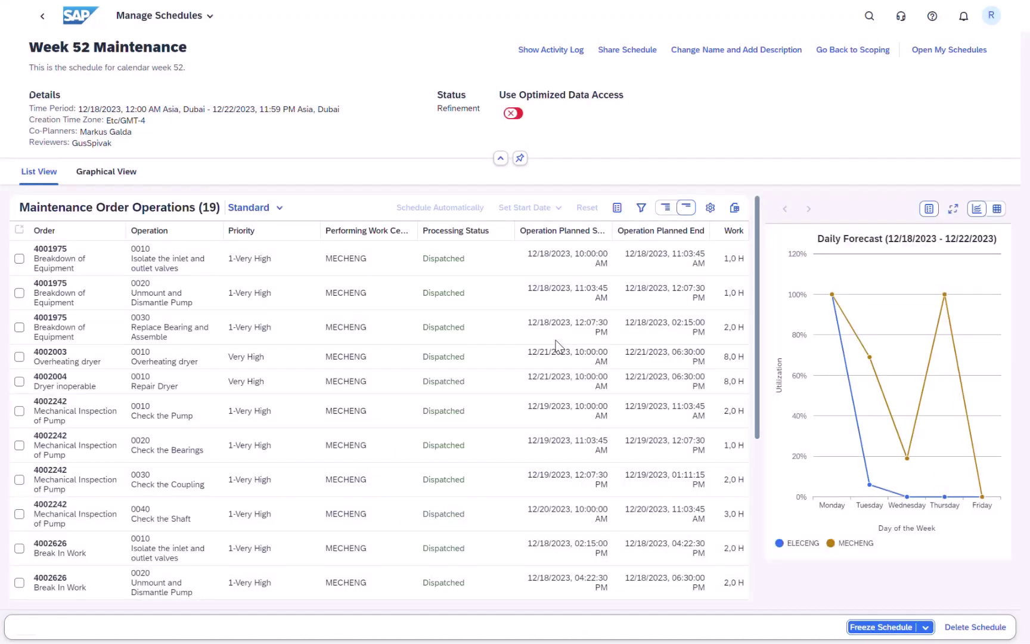
click(911, 631)
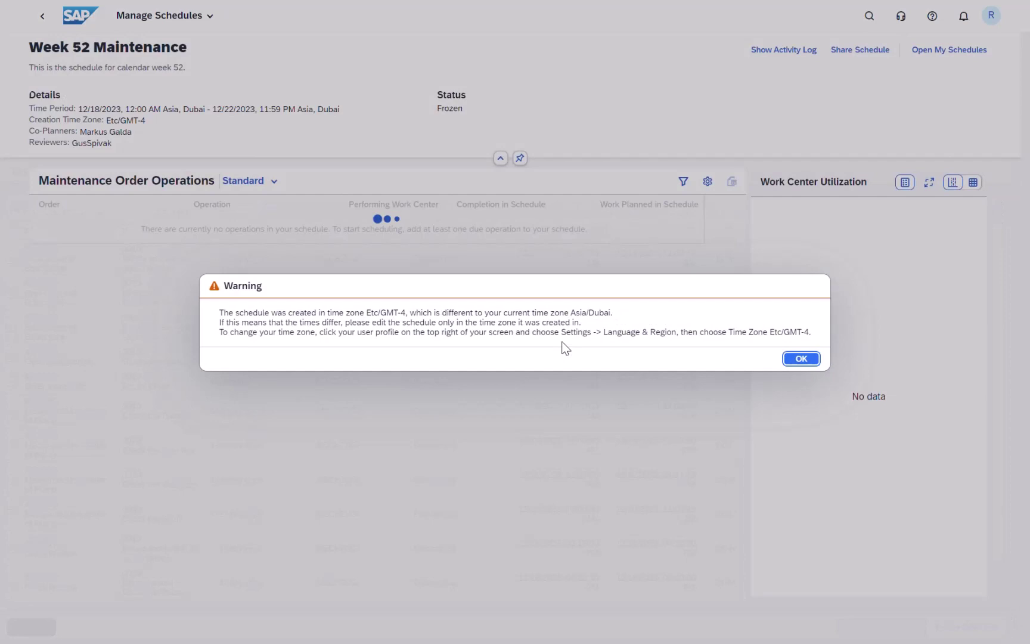
click(814, 359)
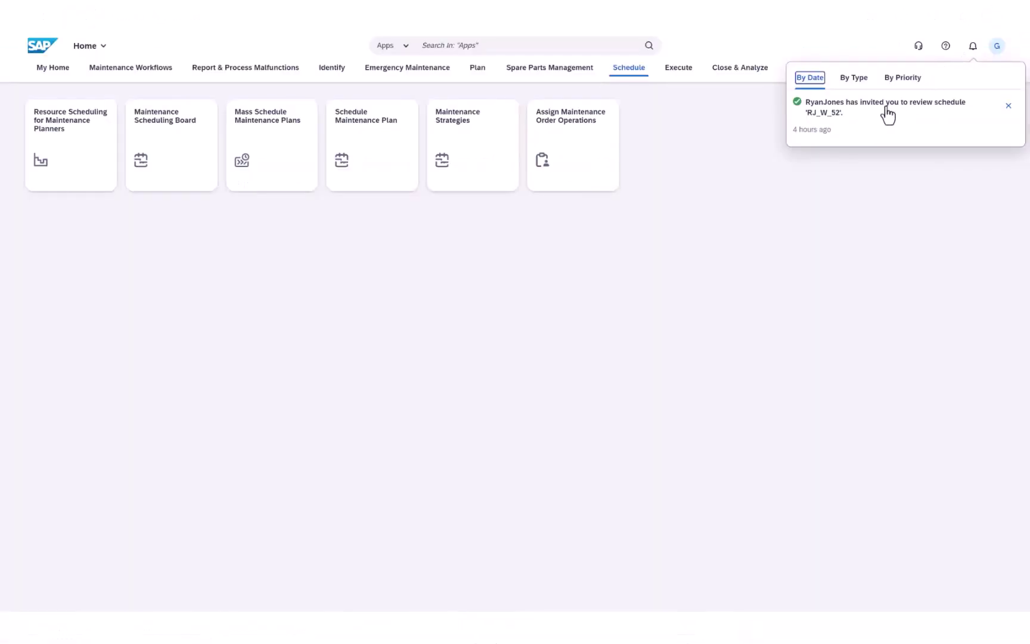
Open the invited Week 52 schedule and post the comment 'Schedule looks good, please proceed!'
click(961, 110)
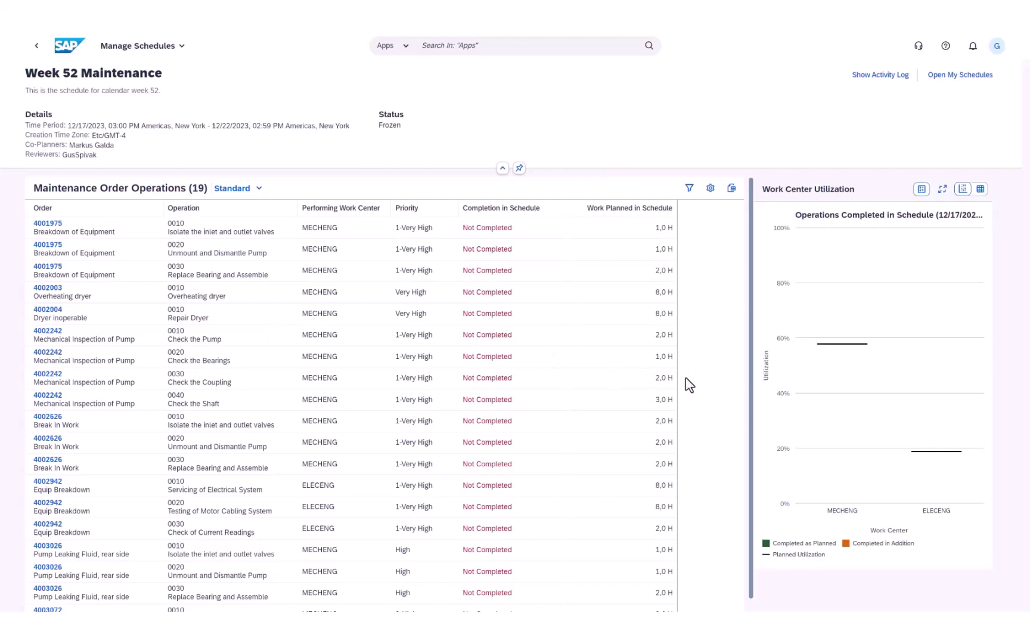
click(880, 83)
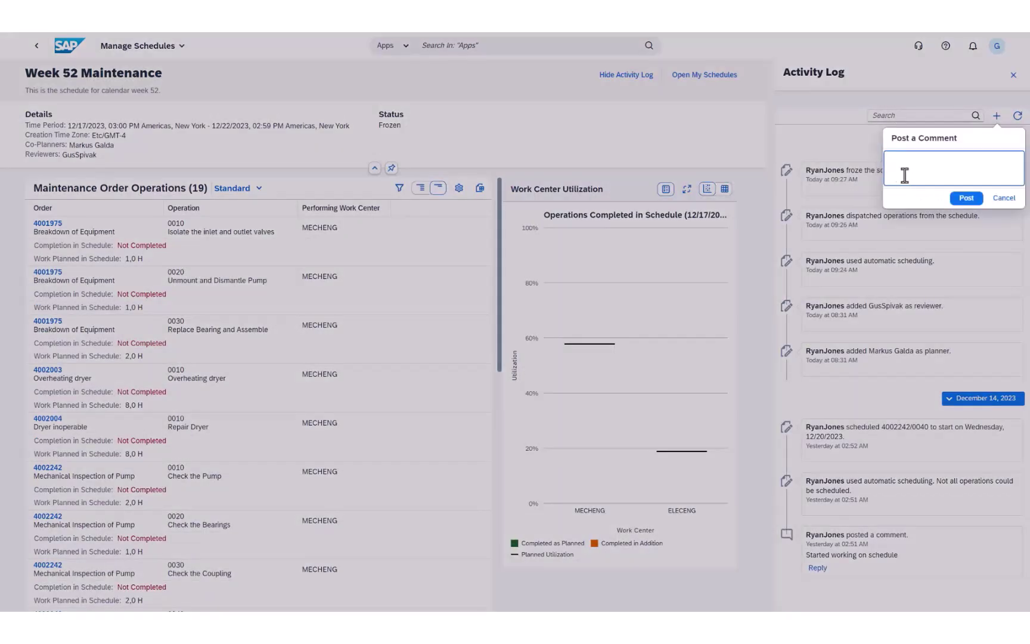
text(Schedule looks good, please proceed!)
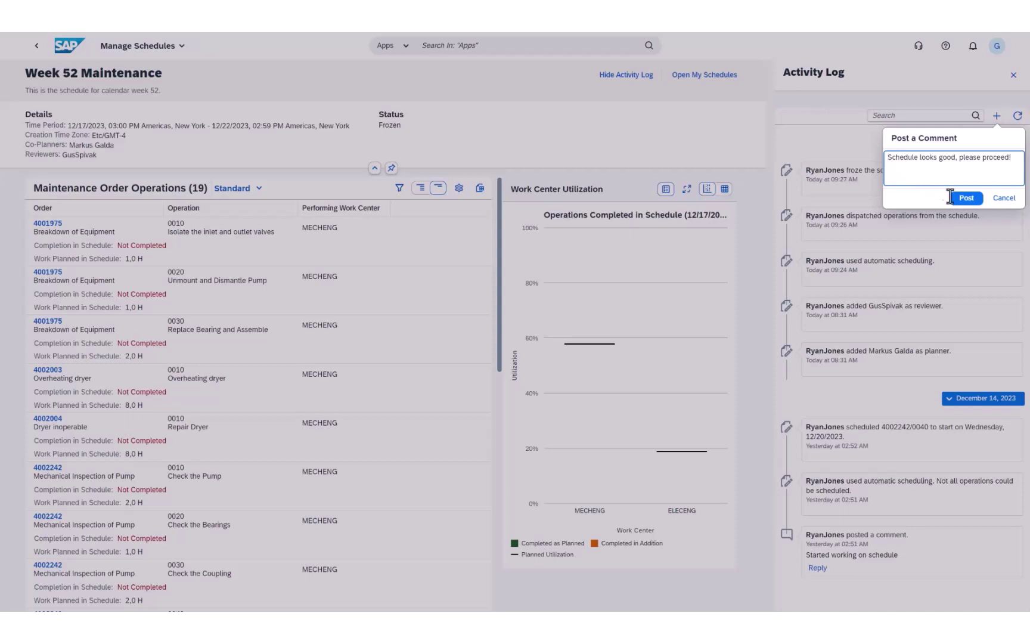
click(964, 201)
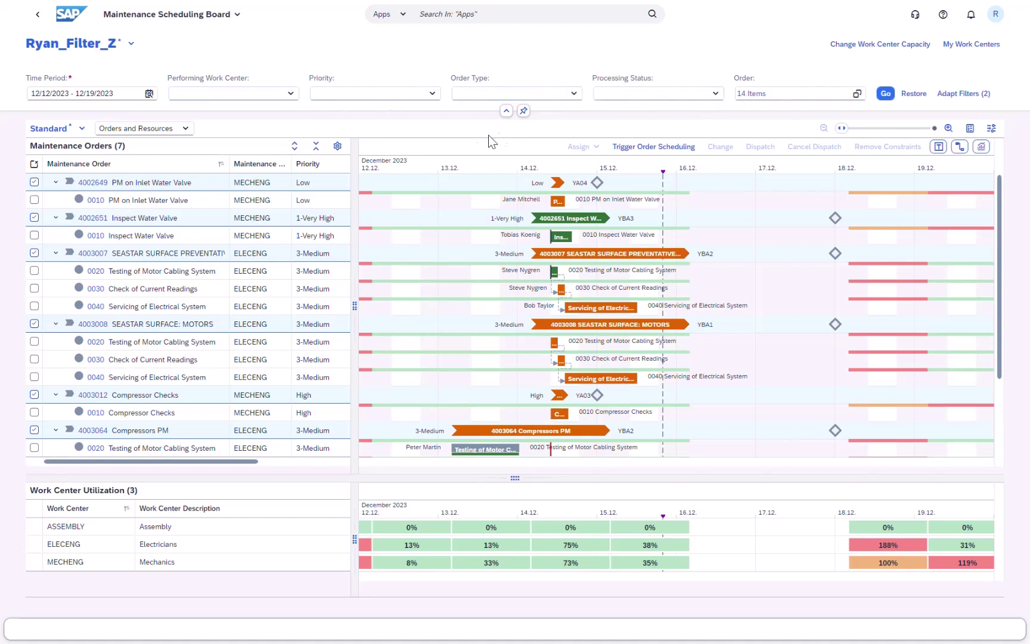
click(186, 129)
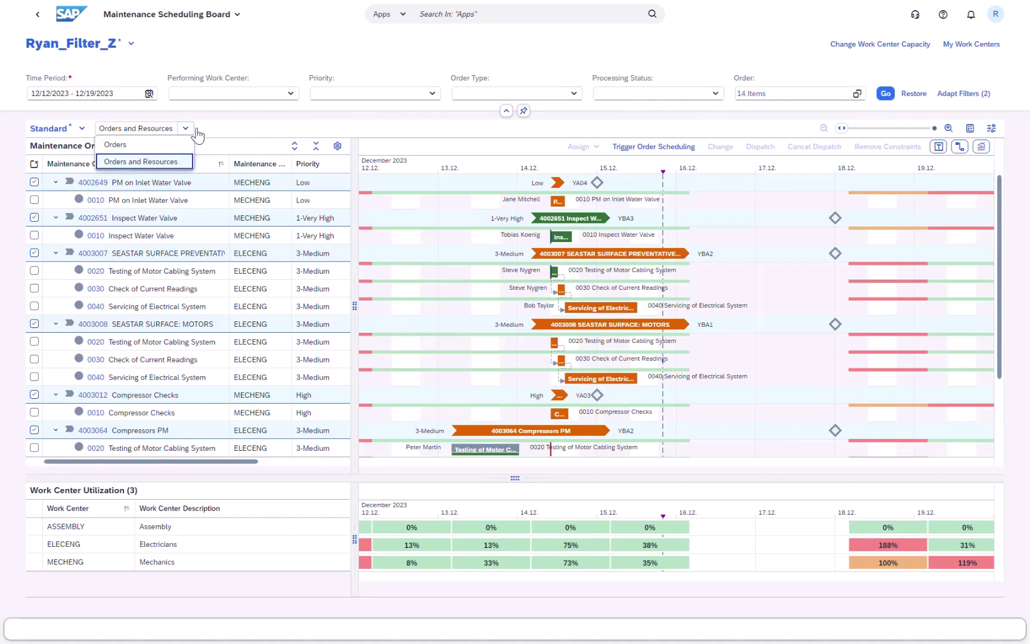
click(229, 129)
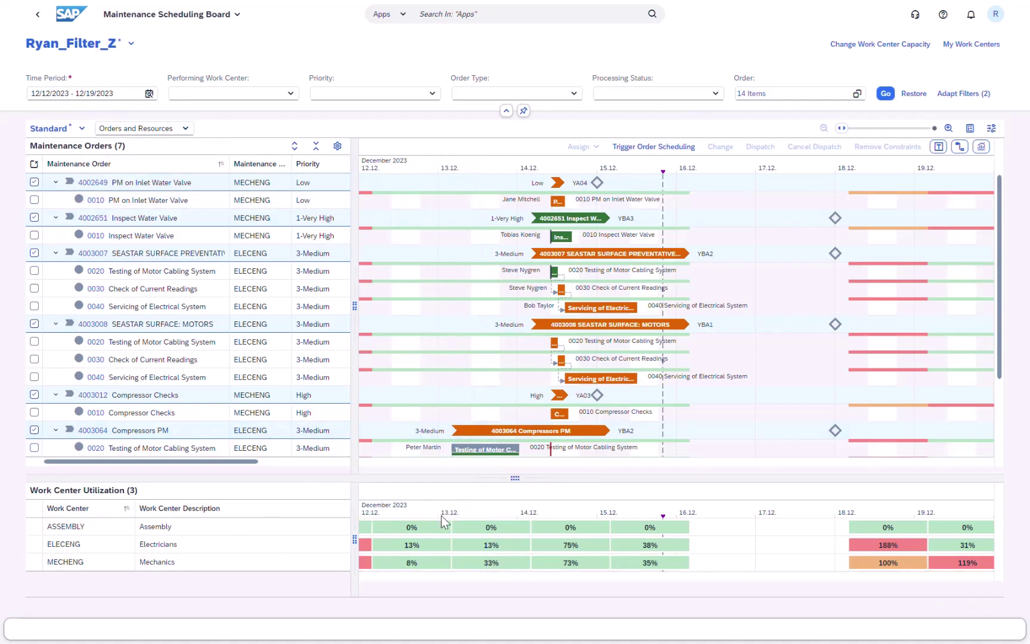
click(880, 44)
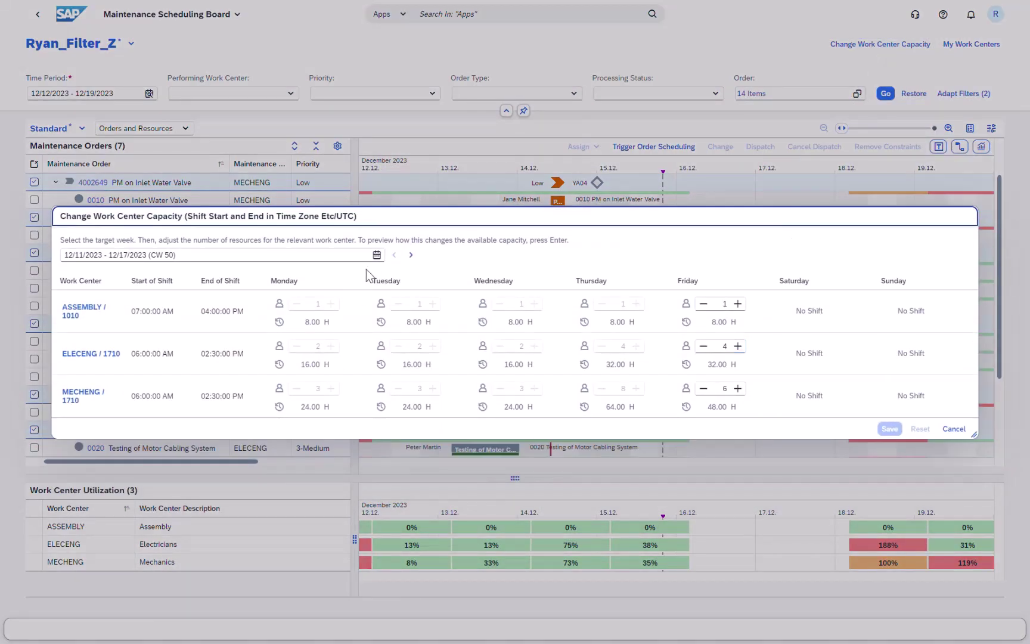
click(411, 255)
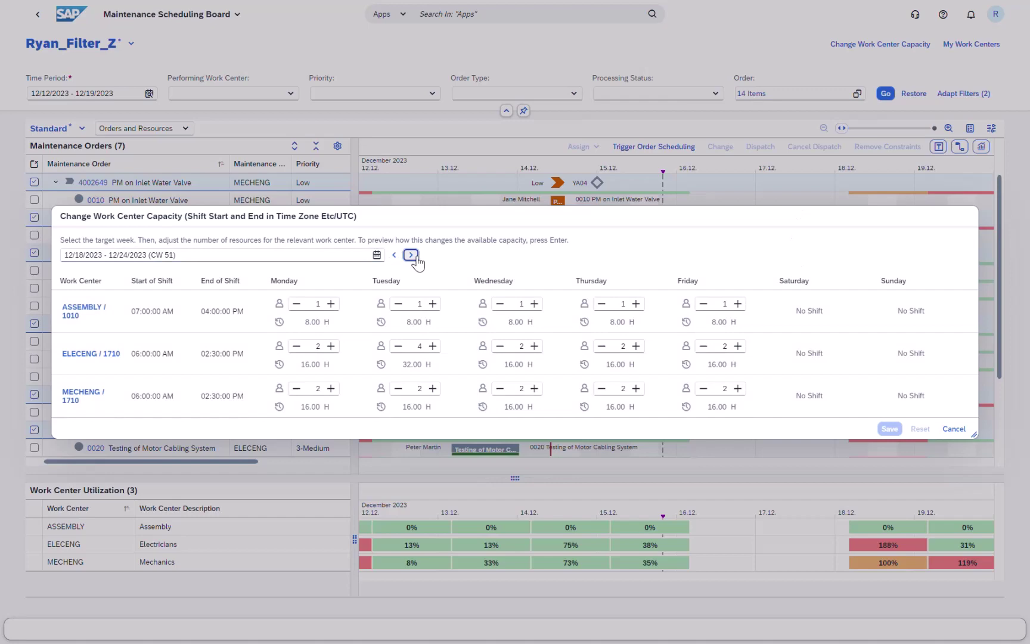
click(951, 429)
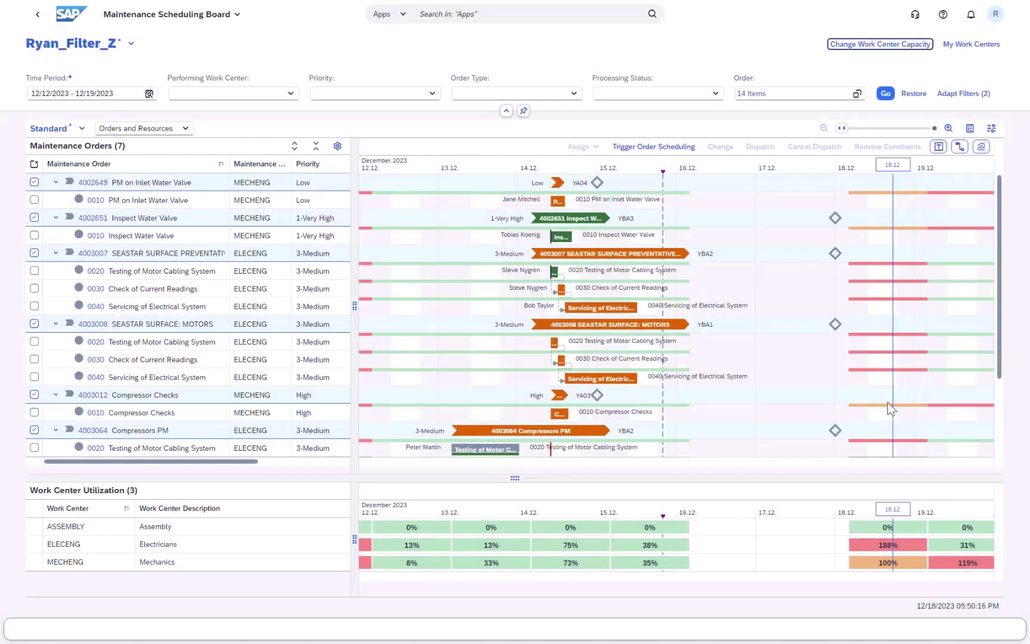
scroll(651, 300, down, 3)
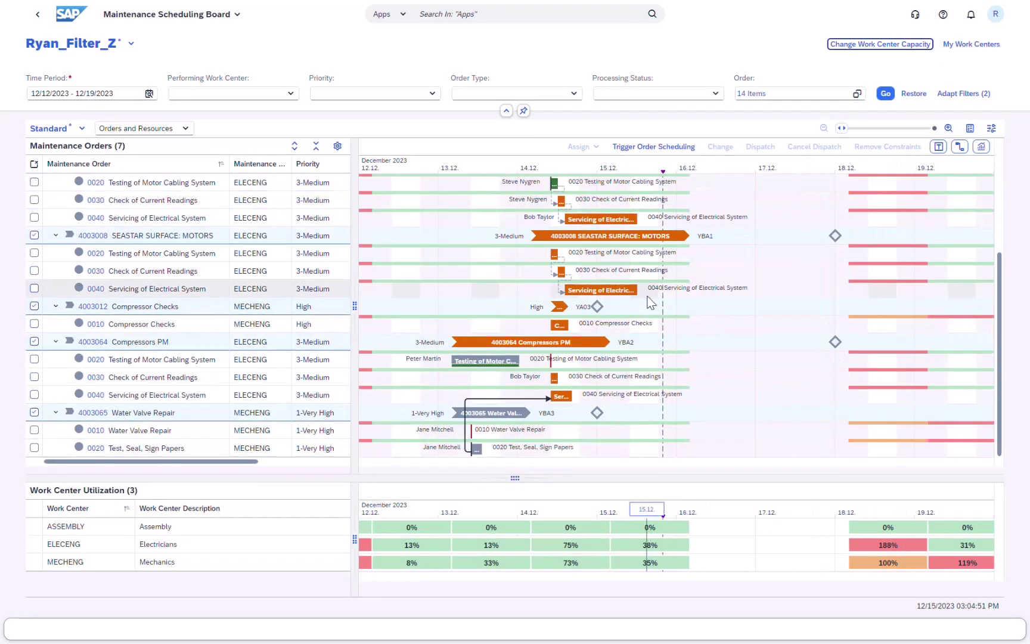
Check the Gantt colour legend and the Settings tabs, including Work Centers utilization thresholds, then close
click(970, 128)
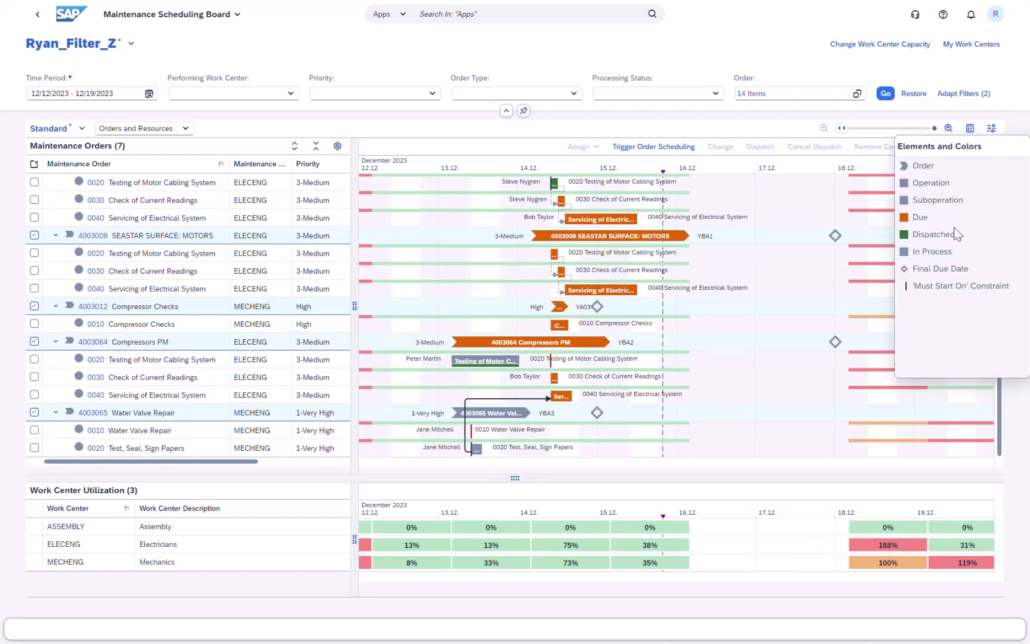
click(991, 128)
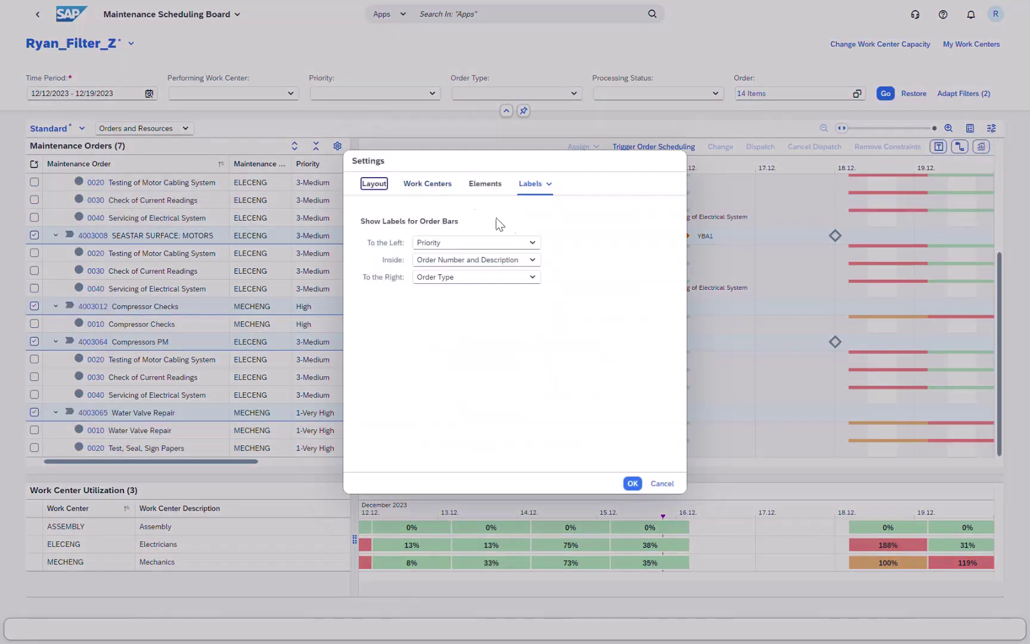
click(541, 259)
click(575, 284)
click(495, 186)
click(427, 185)
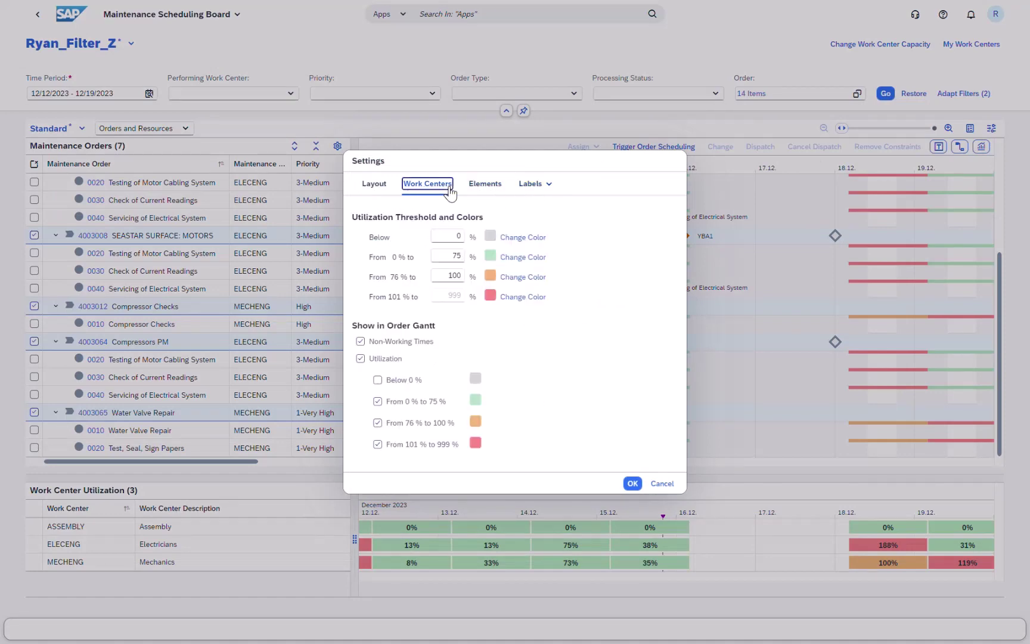
click(385, 186)
click(658, 482)
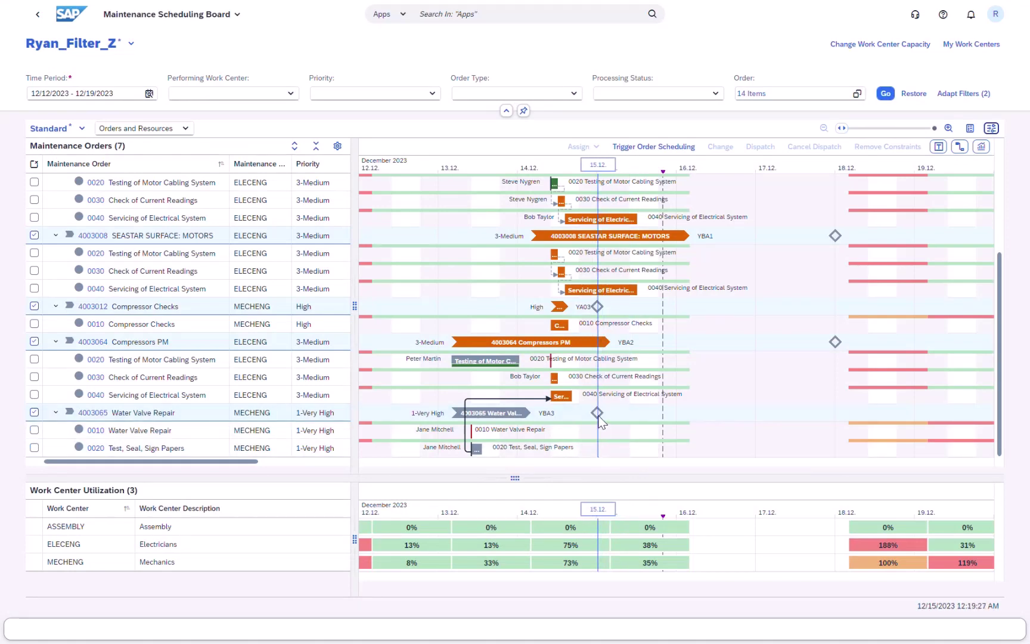
right_click(549, 348)
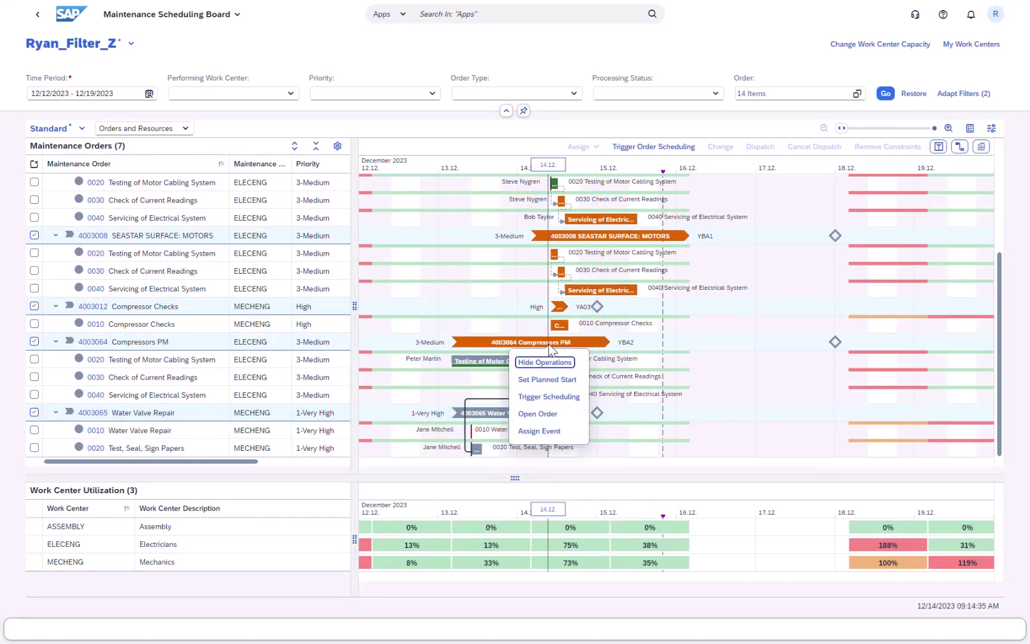
click(537, 414)
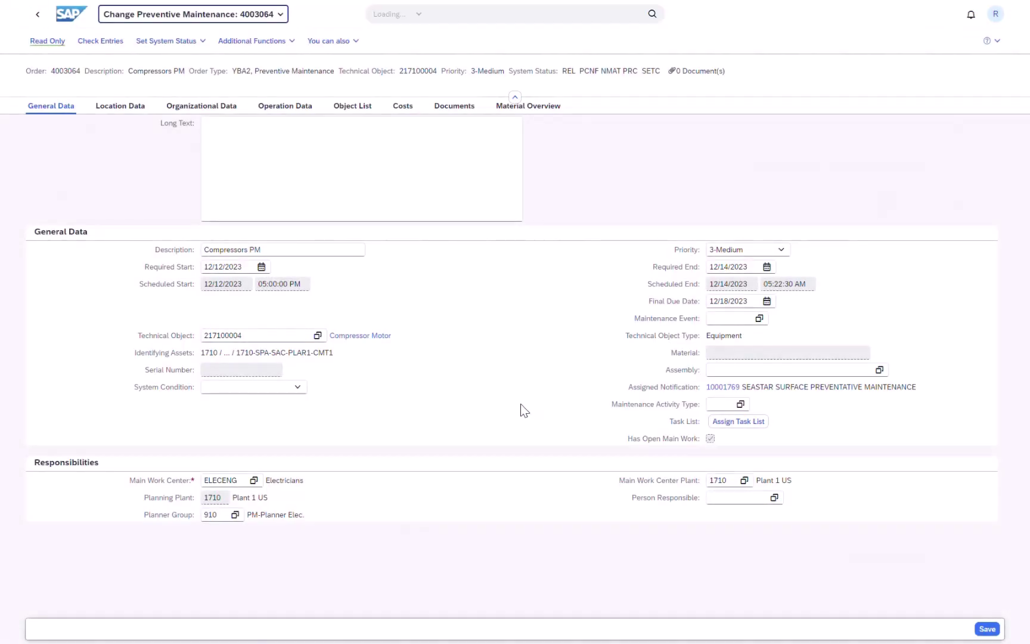
click(282, 111)
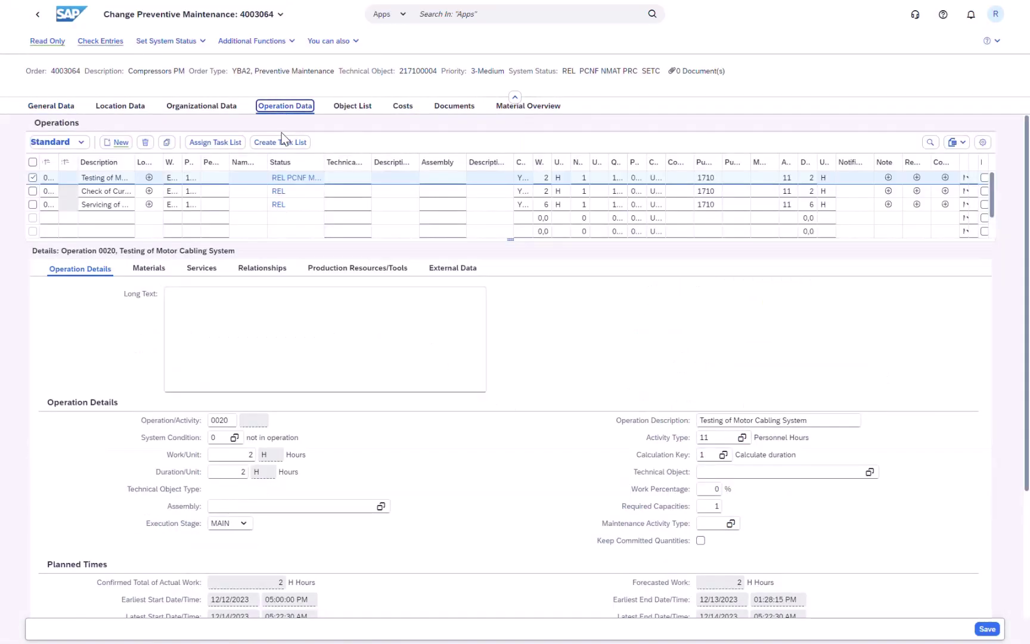
click(37, 14)
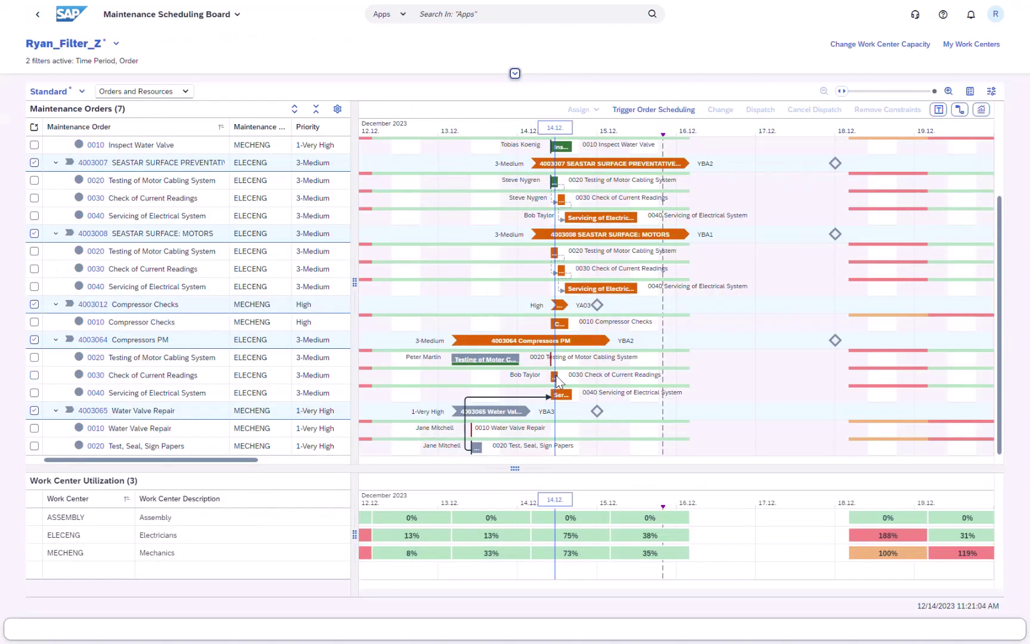
Assign a technician to operation 0040 of order 4003064 and save
right_click(563, 395)
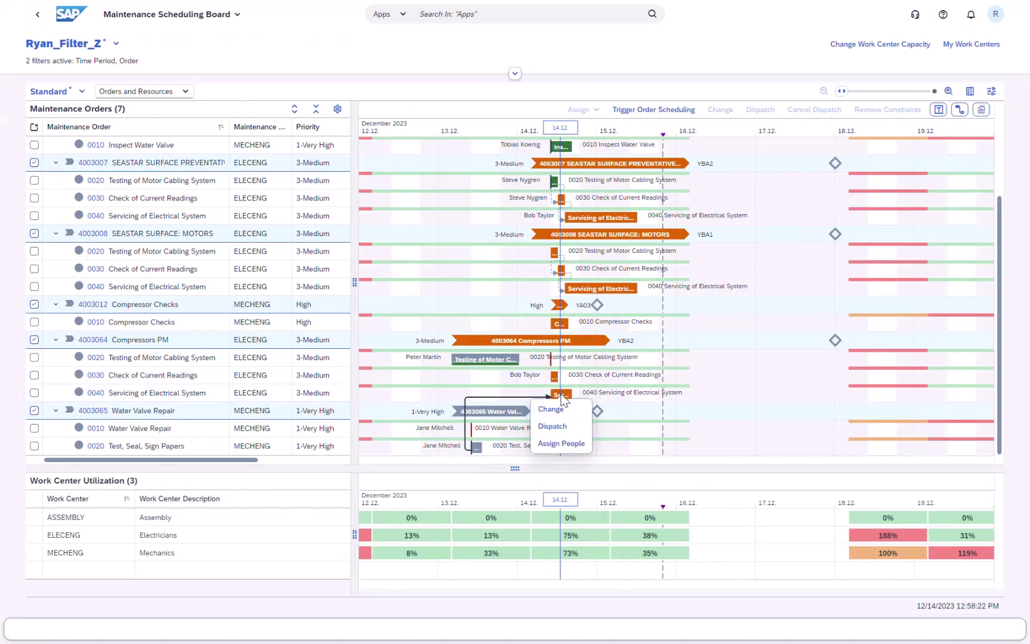
click(562, 443)
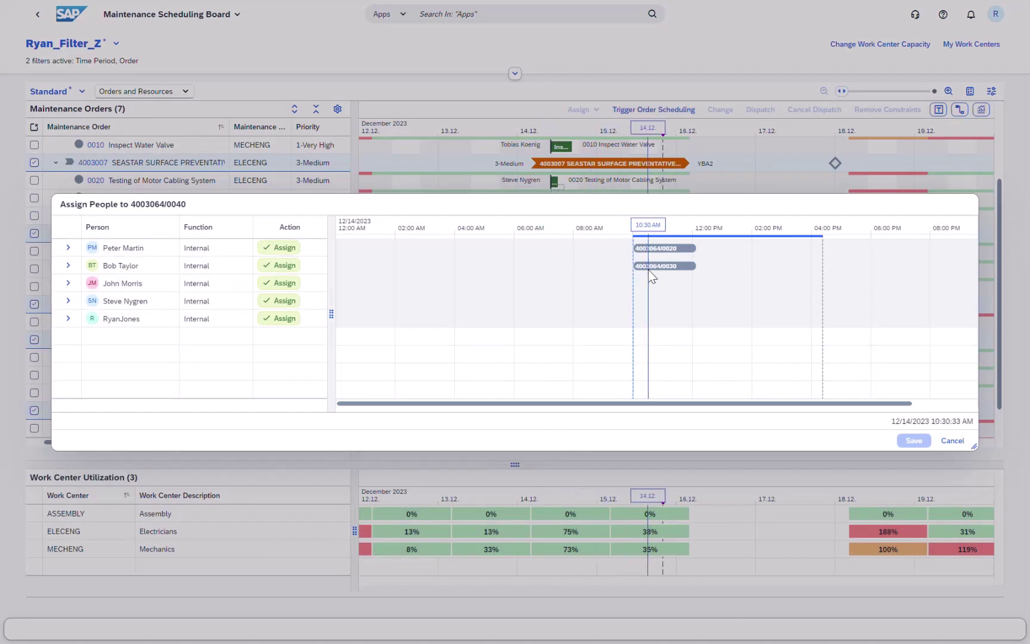
click(277, 319)
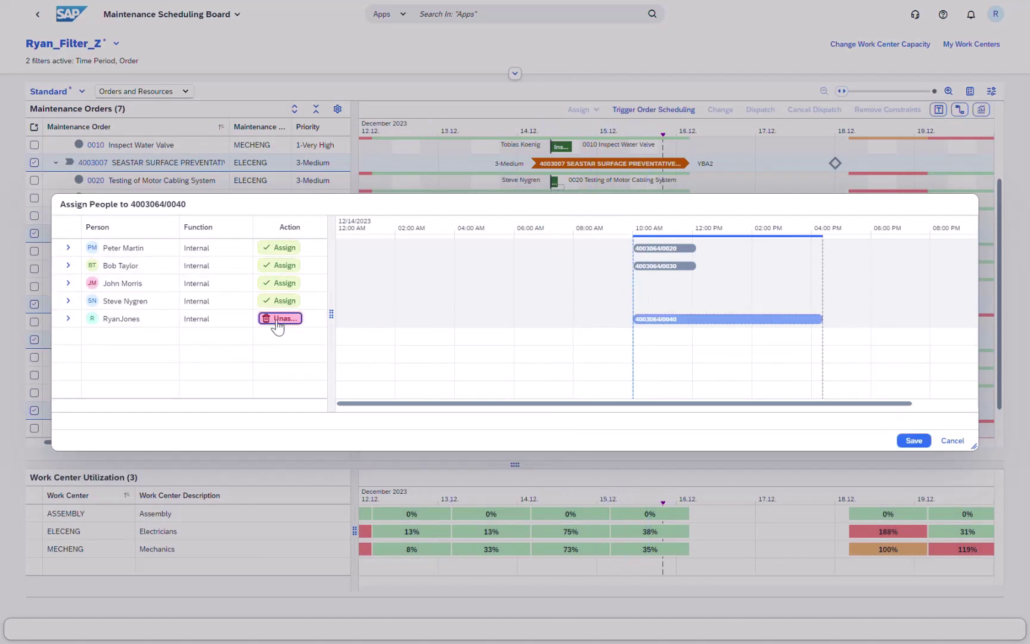
click(903, 443)
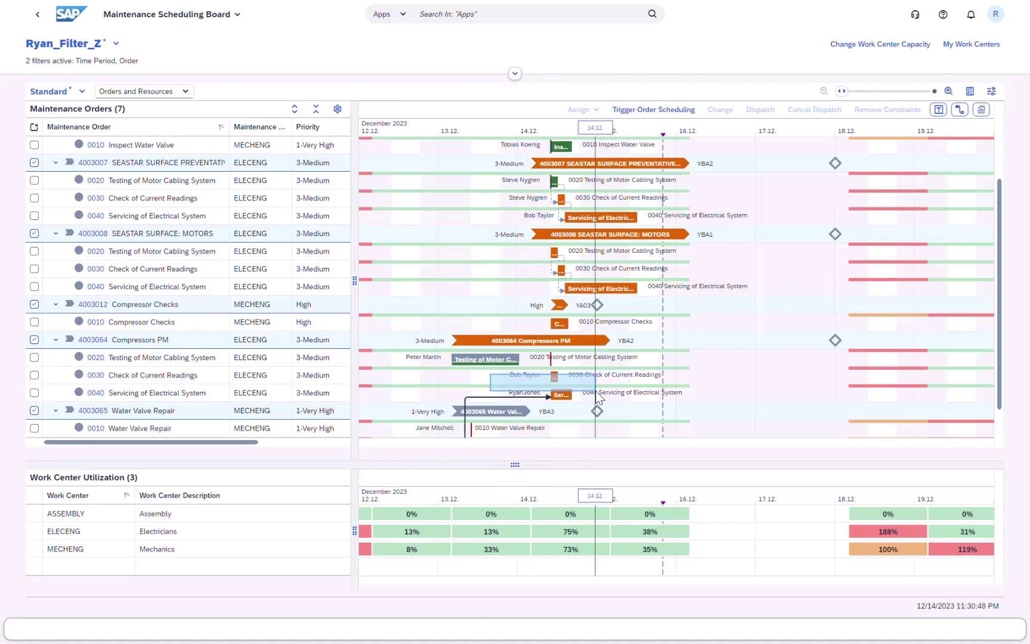
Dispatch operation 0040, then move the Compressor Checks operation to 18 December
right_click(563, 394)
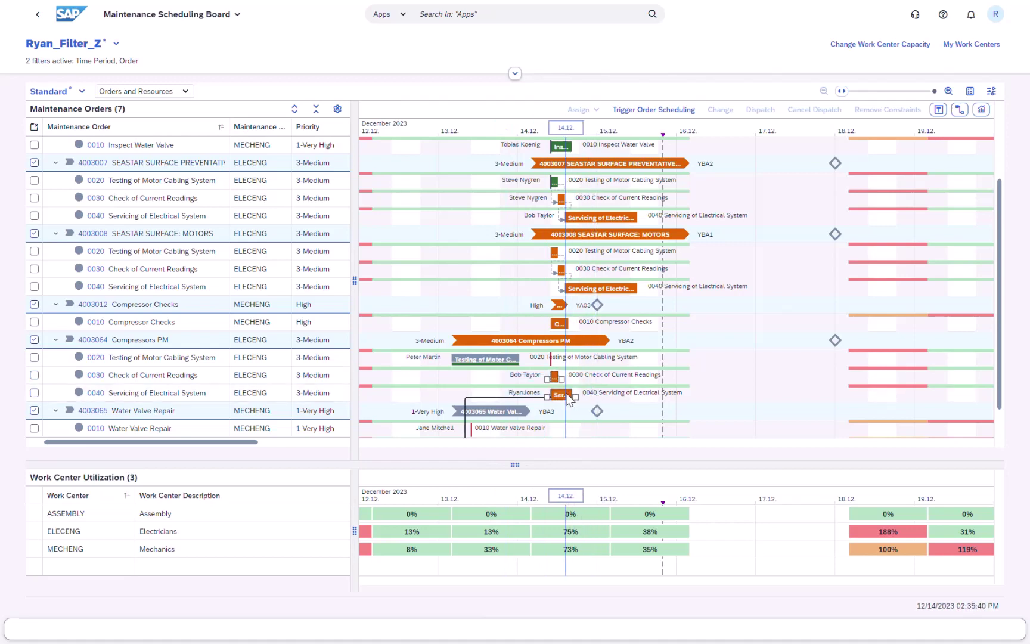
click(570, 425)
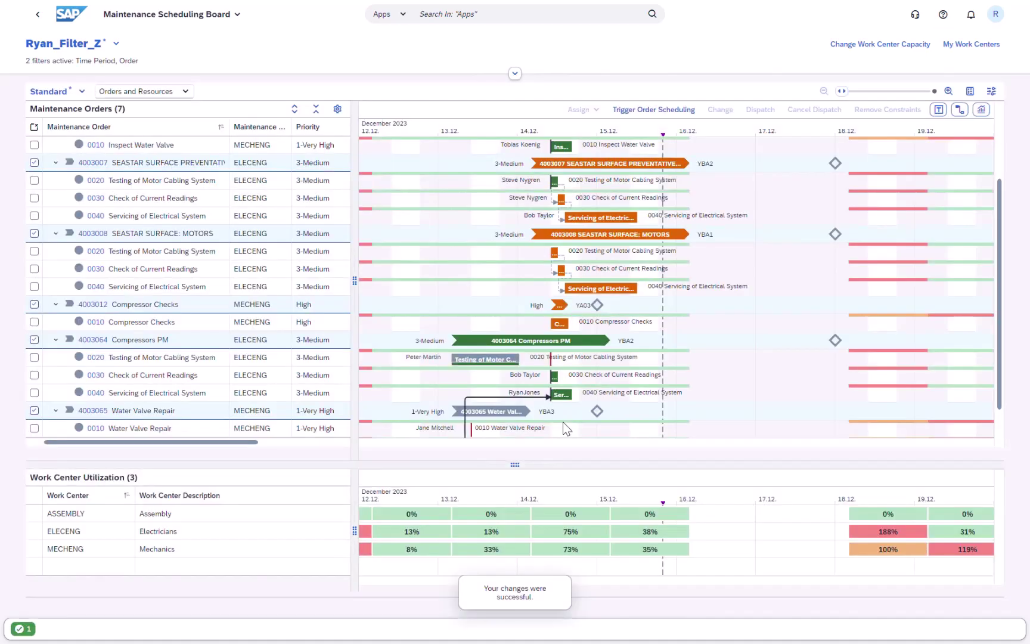
click(560, 326)
mouse_move(560, 326)
mouse_down()
mouse_move(865, 335)
mouse_move(857, 327)
mouse_up()
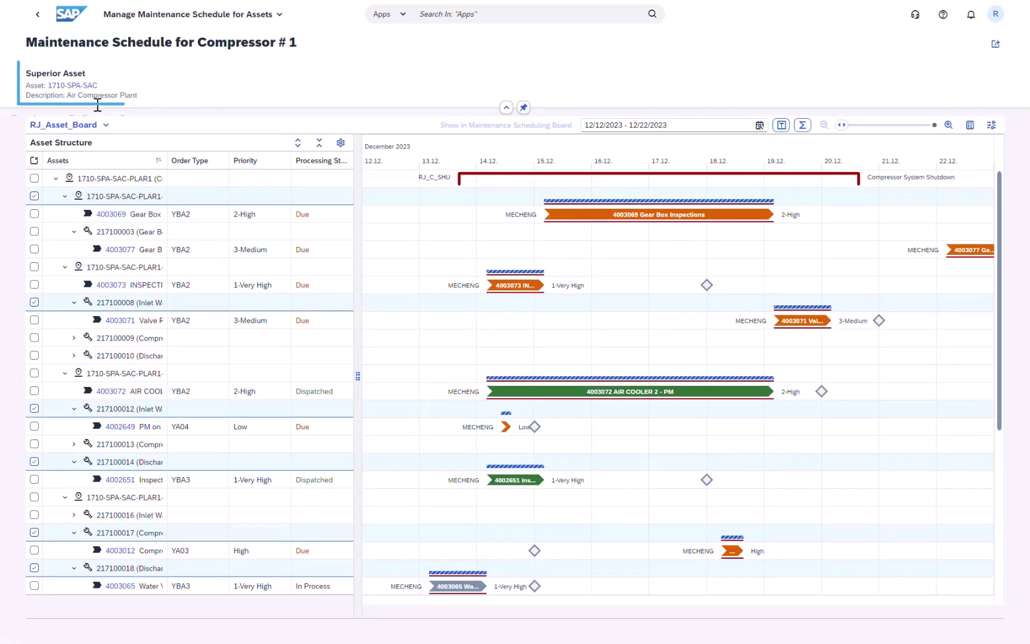
View the Elements and Colors legend on the Compressor # 1 schedule, then close it
click(969, 125)
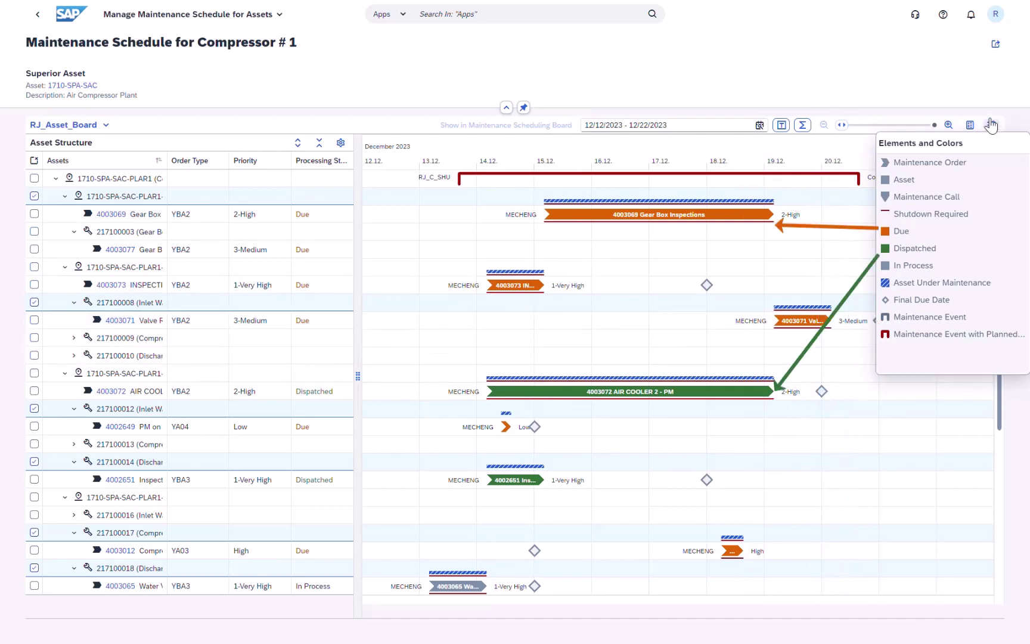
click(970, 126)
scroll(997, 550, down, 5)
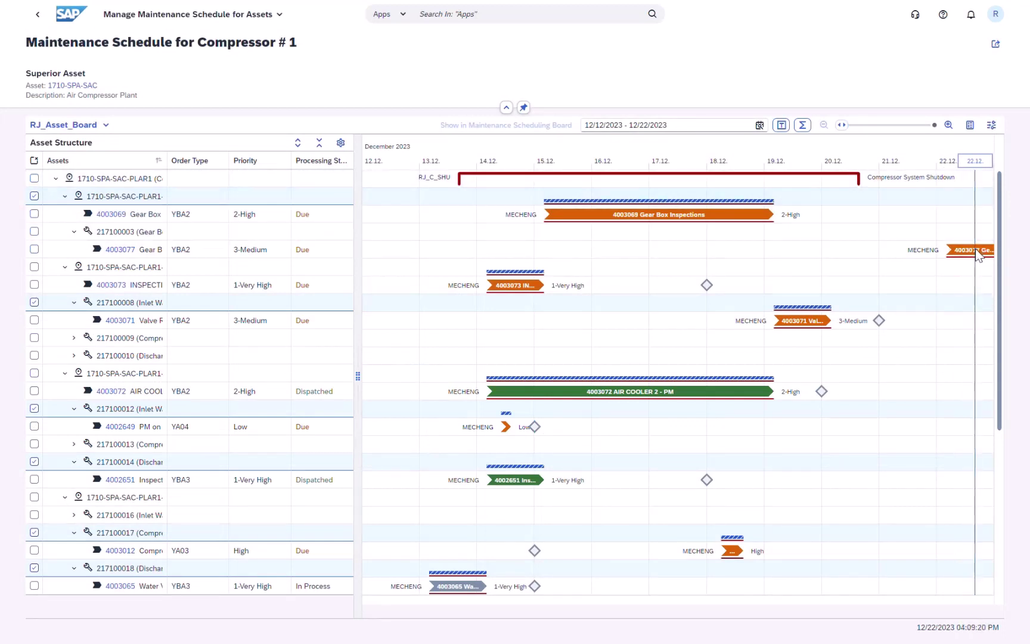
Drag Gear Box order 4003077 to 19 December; set Inspection order 4003073's planned start to 18 December
mouse_move(975, 248)
mouse_down()
mouse_move(809, 264)
mouse_move(788, 255)
mouse_up()
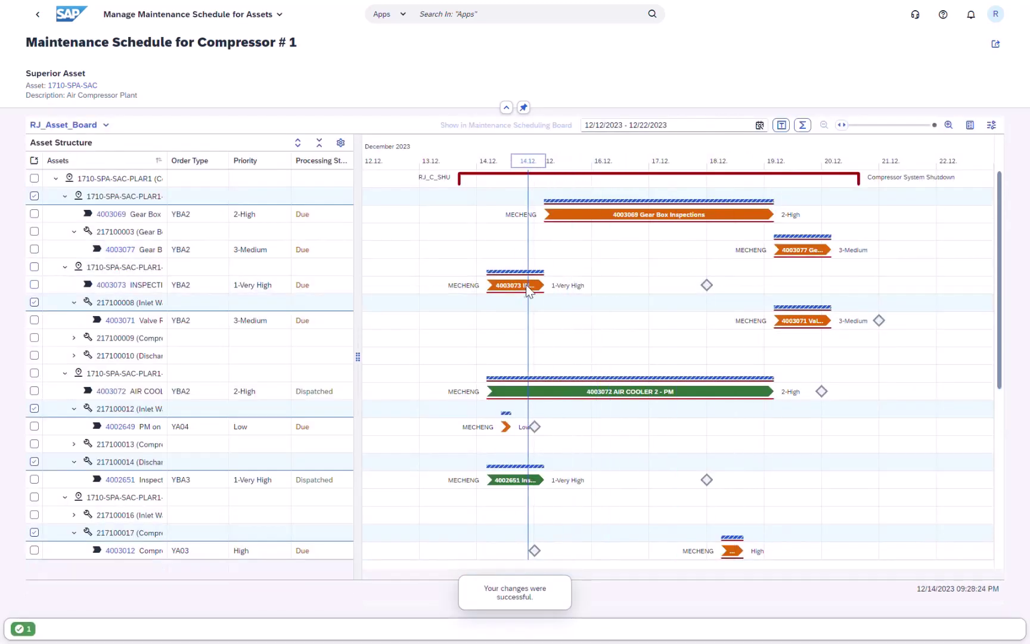
click(519, 285)
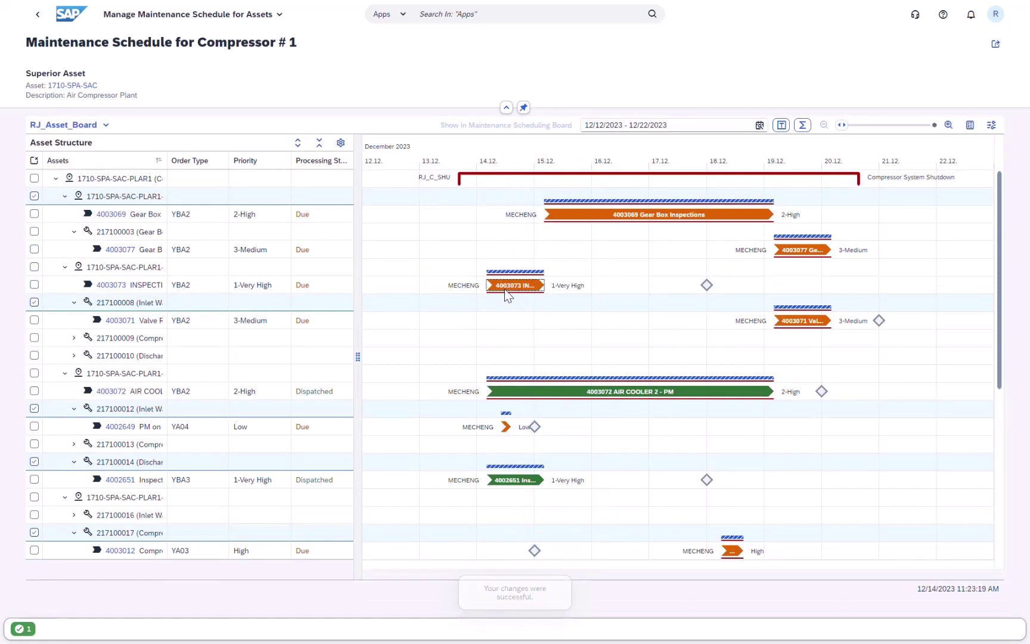
right_click(504, 289)
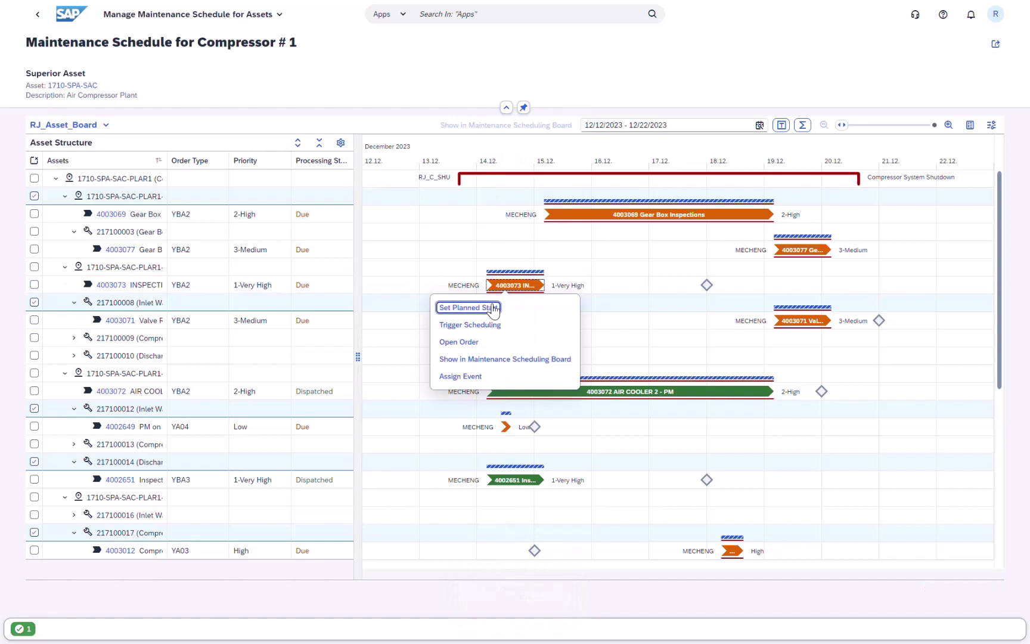
click(494, 308)
click(549, 334)
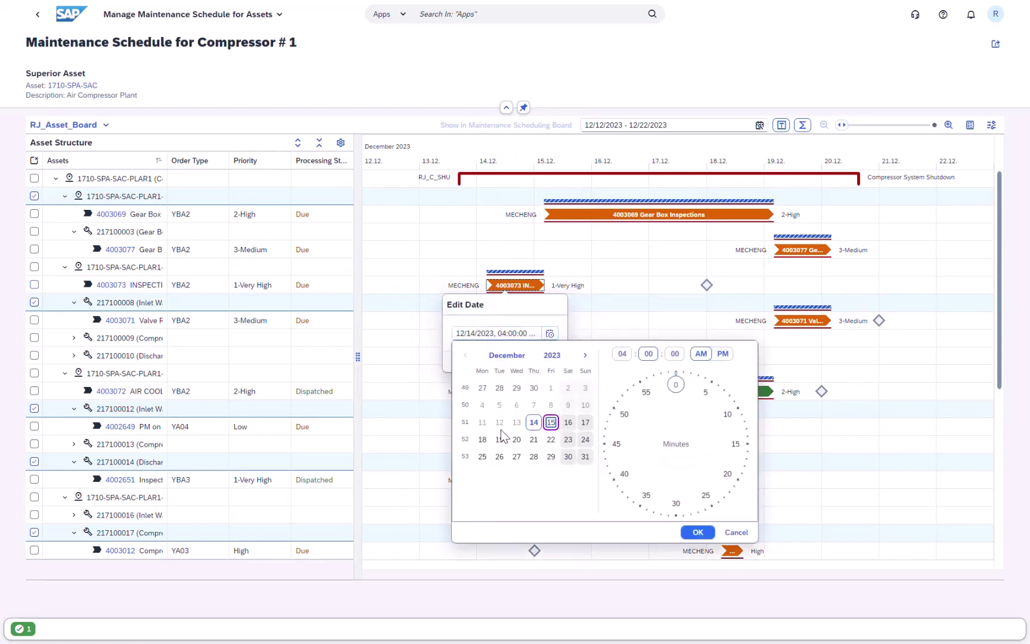
click(482, 439)
click(621, 353)
click(676, 384)
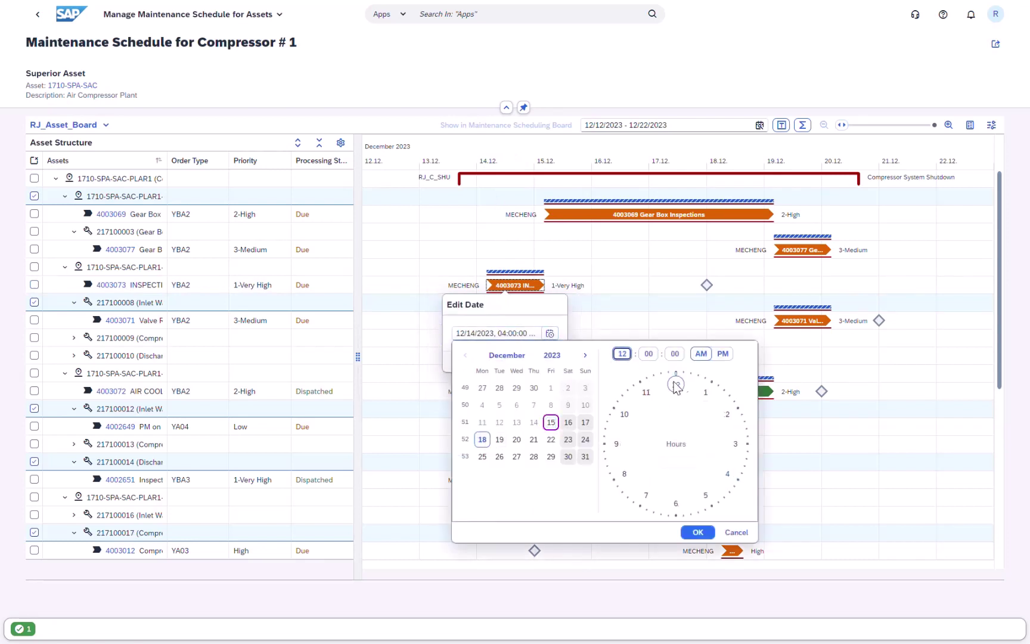
click(517, 360)
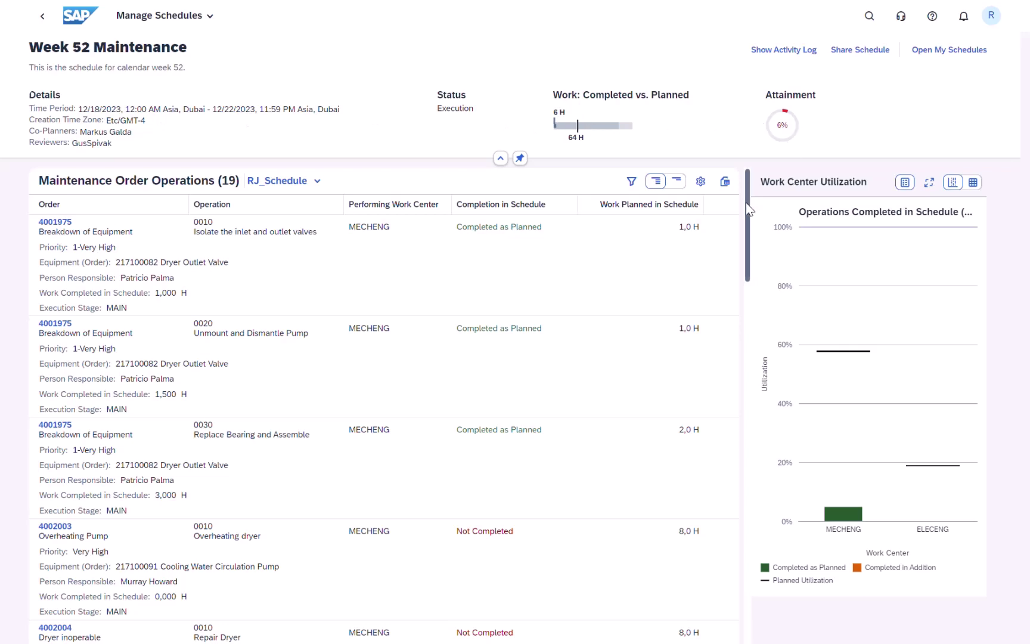
Scroll through the Week 52 Maintenance Order Operations list to check each operation's completion
drag(746, 202, 741, 553)
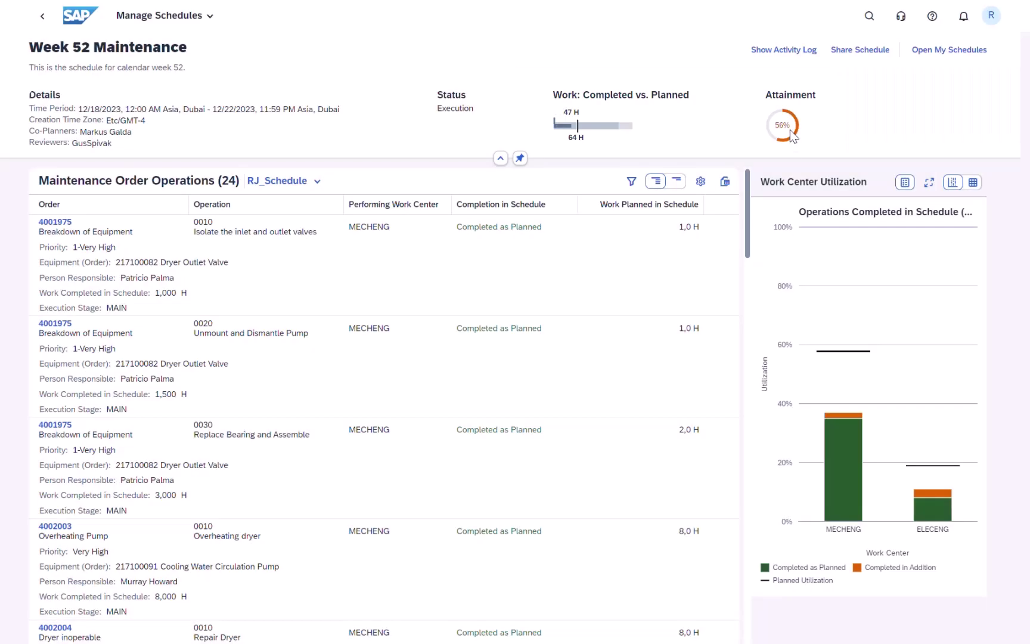
drag(747, 201, 757, 284)
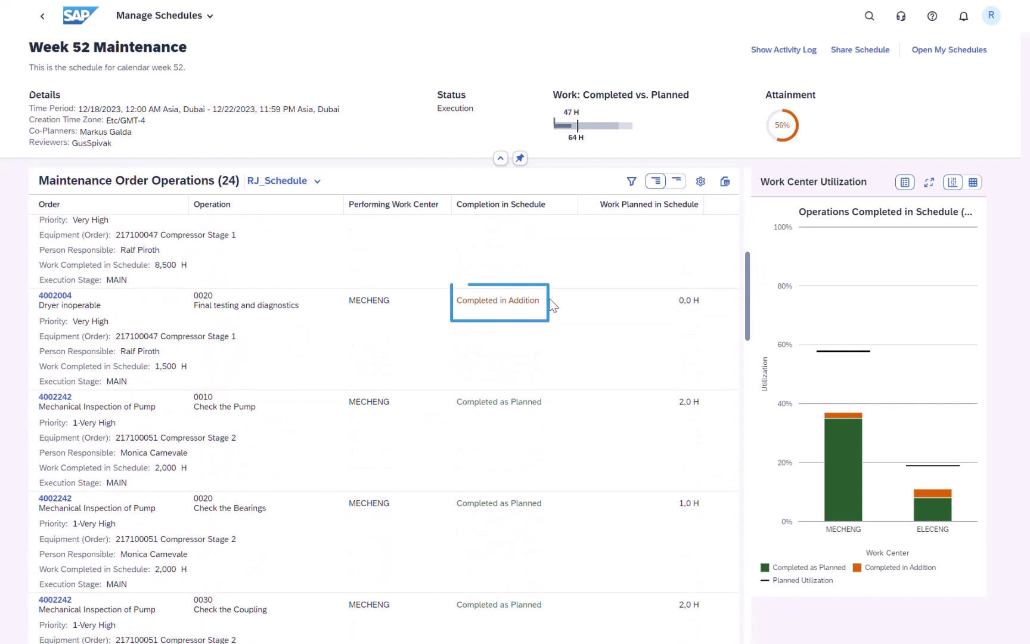
drag(747, 289, 730, 519)
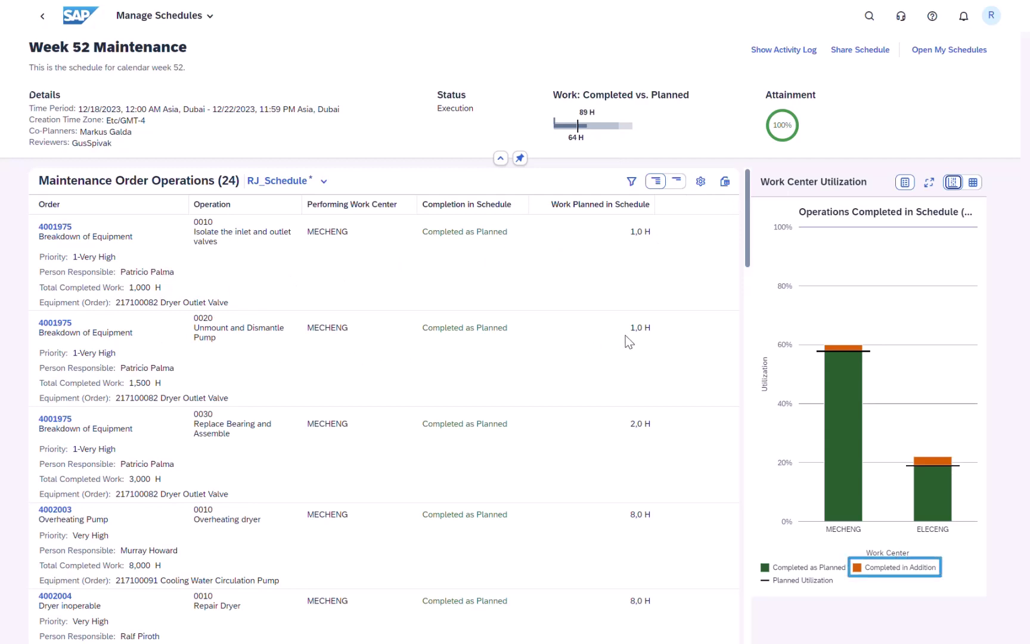
Show Week 52 work center utilization as a table: MECHENG 58%, ELECENG 19%
drag(747, 259, 744, 310)
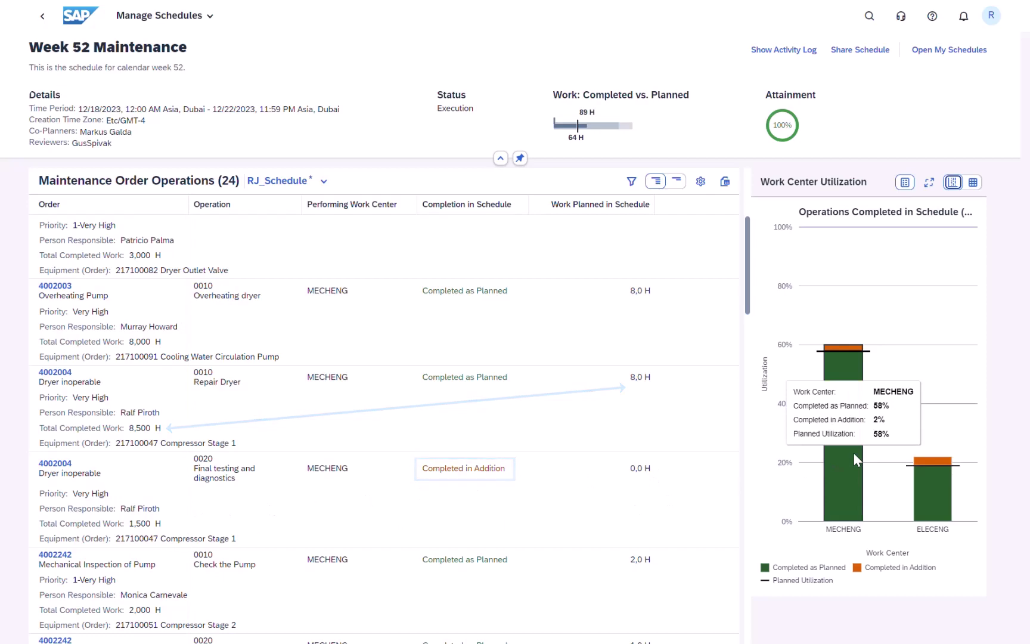
click(974, 183)
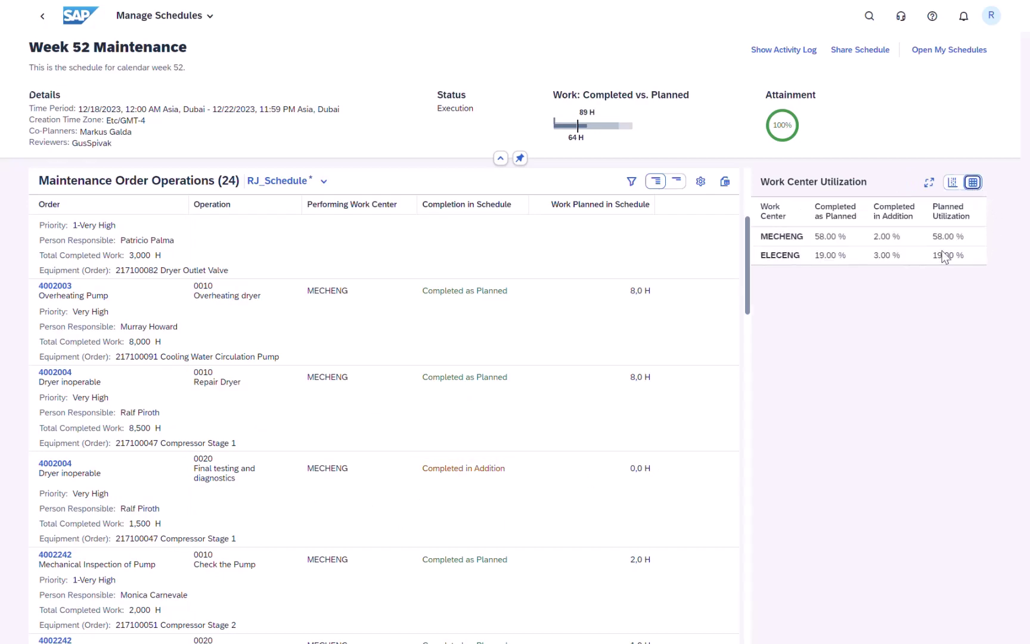